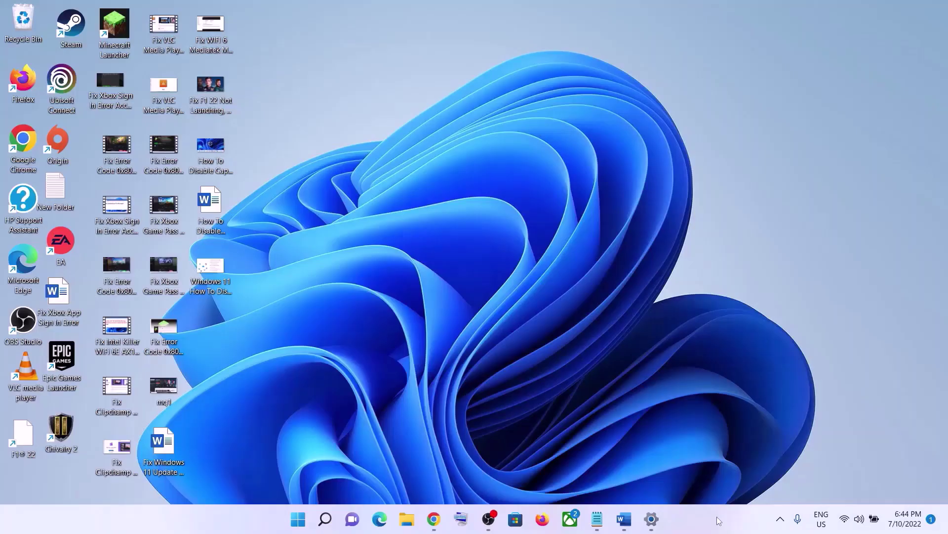
# Restore the Word guide 'Fix Windows 11 Update Error 0x80073712' from the taskbar
pyautogui.click(625, 518)
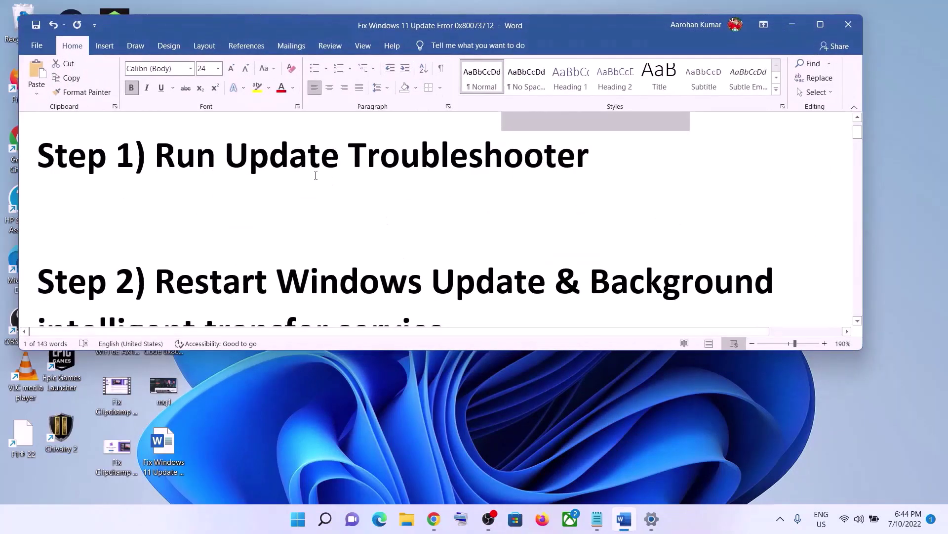
# Run the Windows Update troubleshooter from Settings > System > Troubleshoot > Other troubleshooters
pyautogui.click(298, 518)
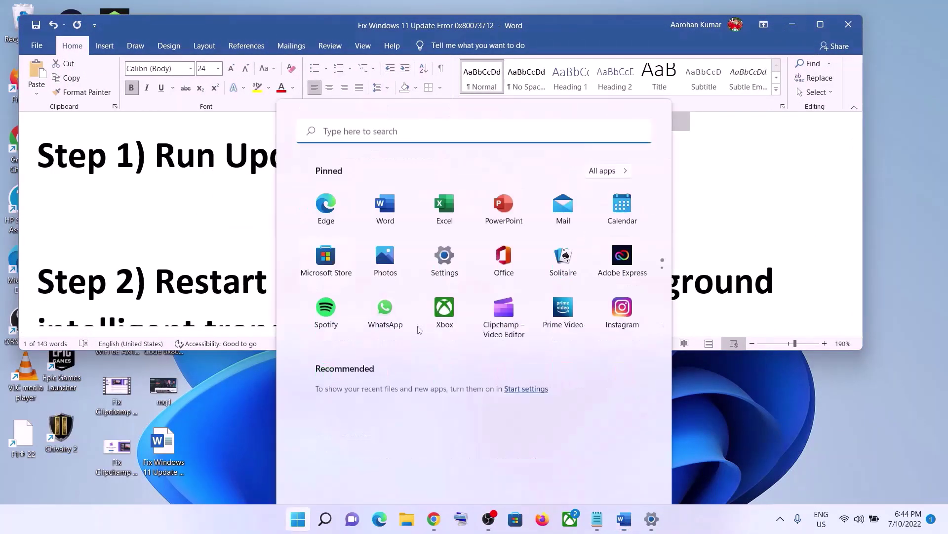
pyautogui.click(444, 204)
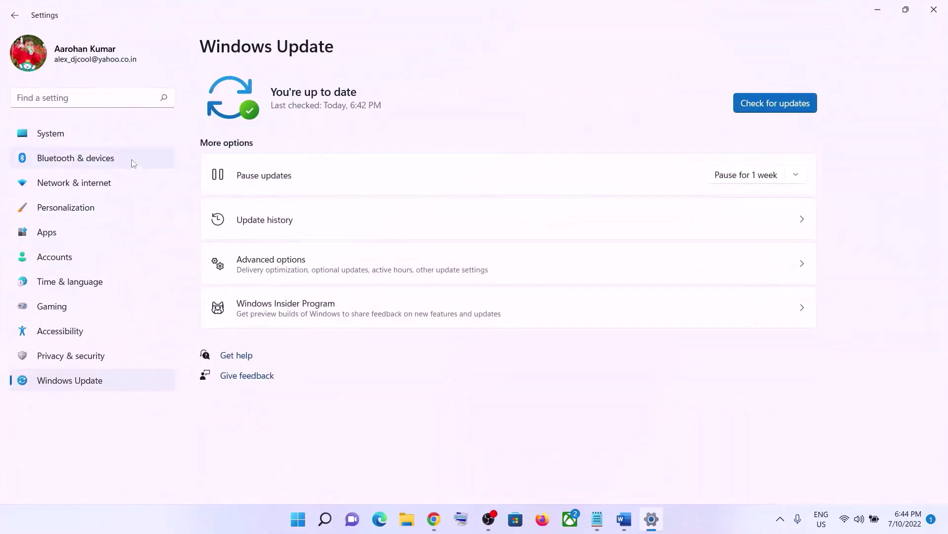
pyautogui.click(70, 139)
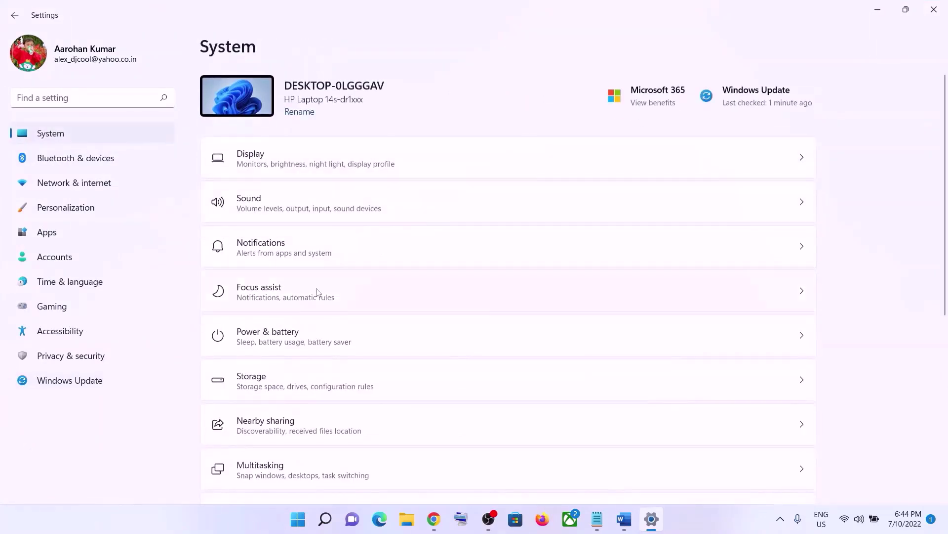
pyautogui.scroll(-3, 317, 292)
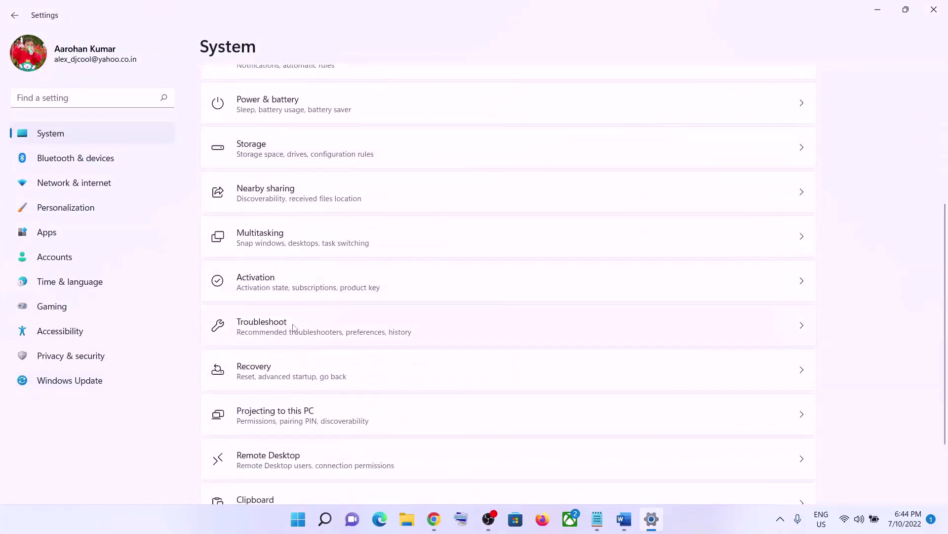
pyautogui.click(284, 327)
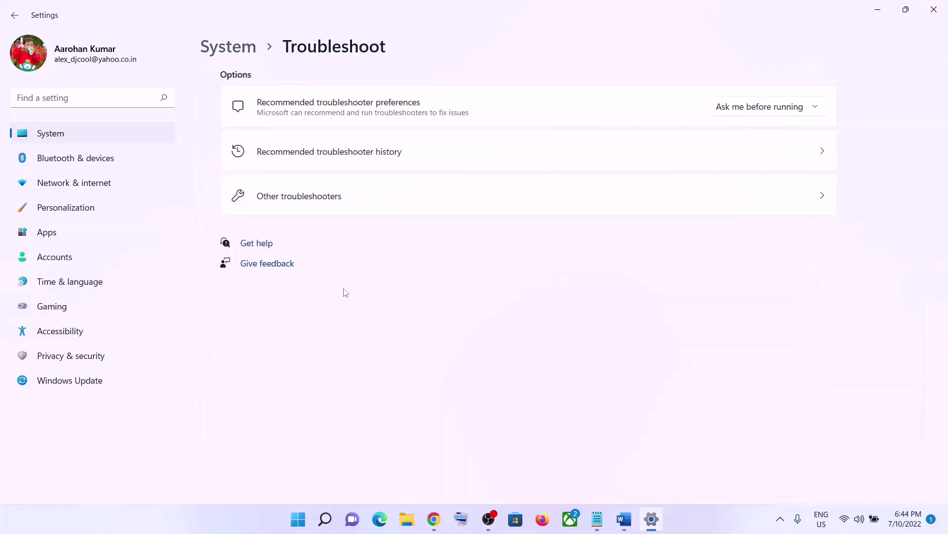
pyautogui.click(291, 204)
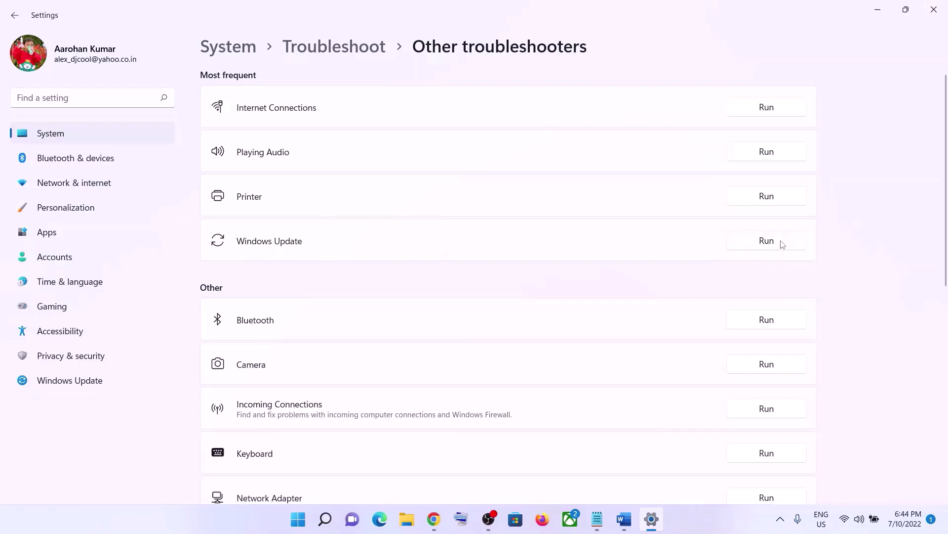
pyautogui.click(767, 241)
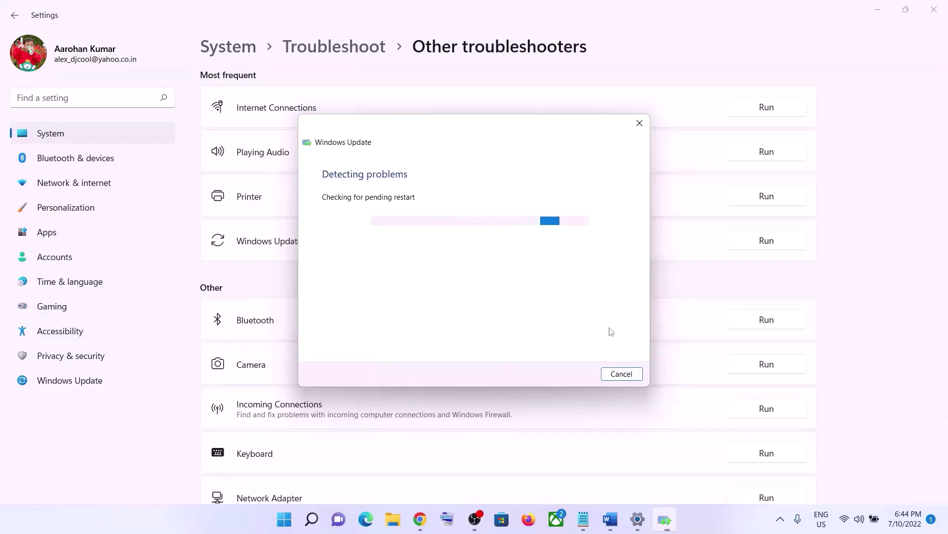
# Bring the Word guide forward and review its Step 2 instructions
pyautogui.click(610, 519)
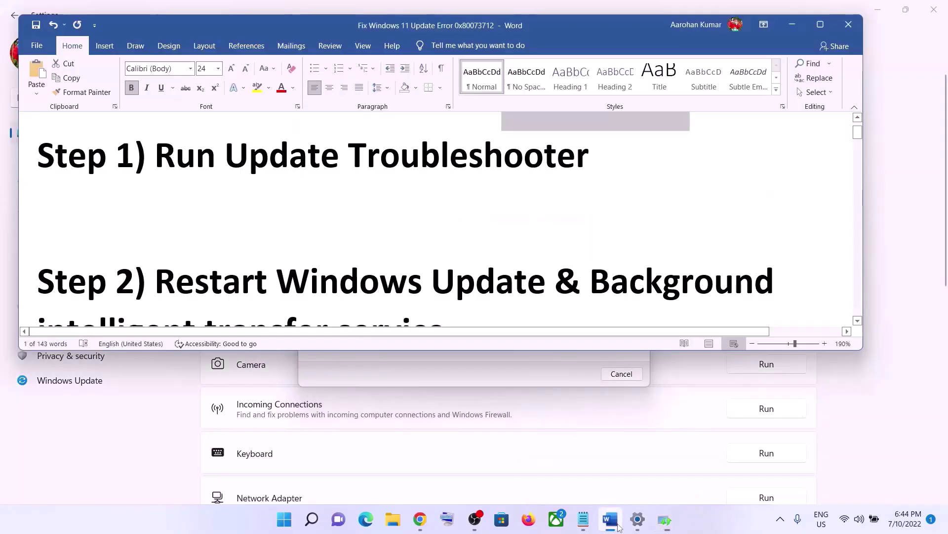
pyautogui.scroll(-3, 527, 317)
pyautogui.scroll(2, 527, 317)
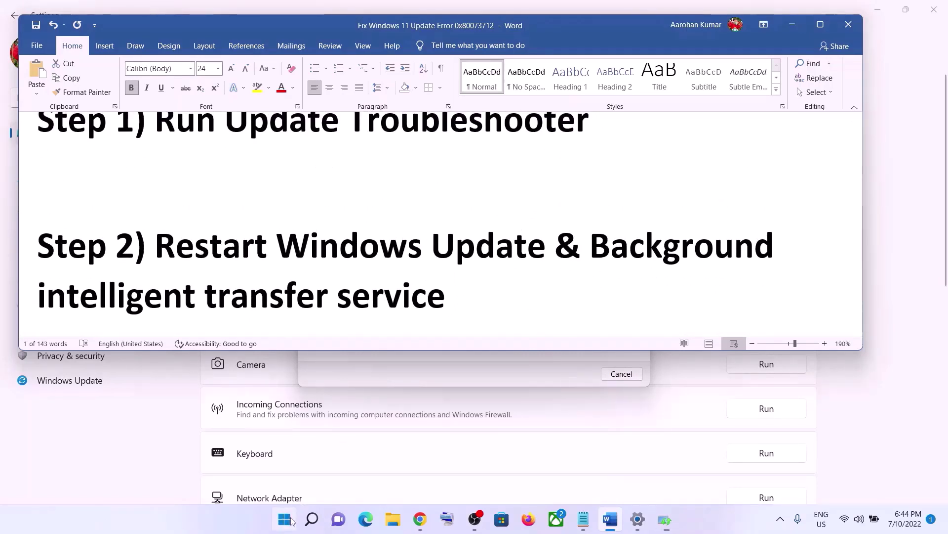
# Launch the Services console by searching 'services' from Start
pyautogui.click(285, 519)
pyautogui.write('servic')
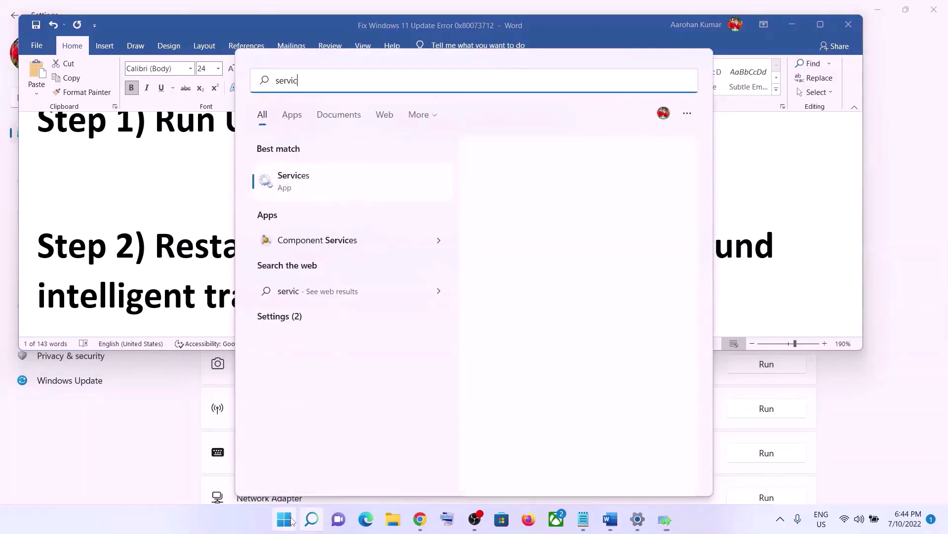
pyautogui.write('es')
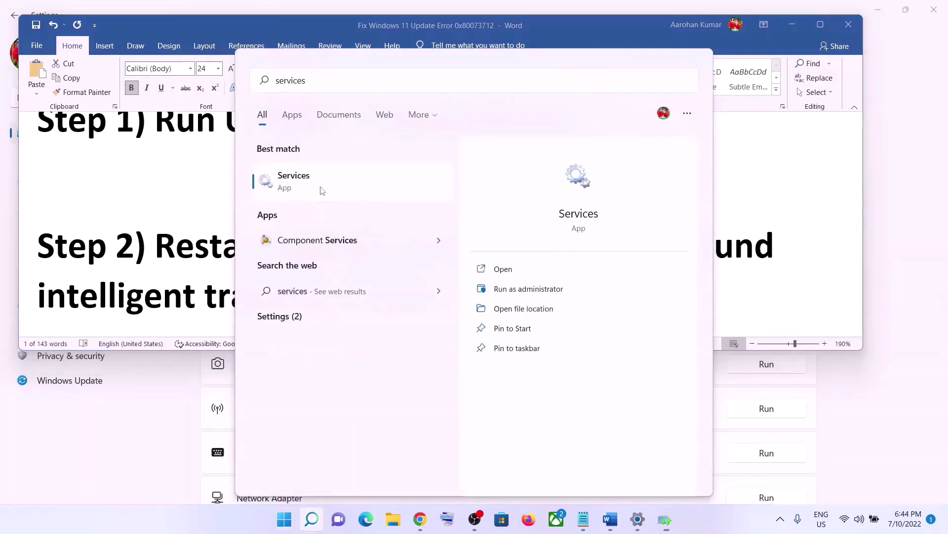
pyautogui.click(322, 191)
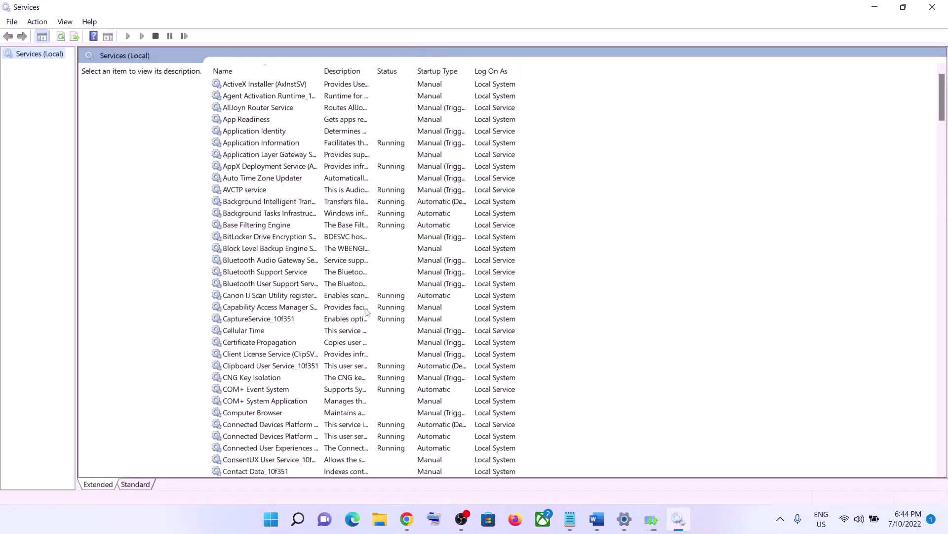
# Locate the Windows Update service in the list and open its properties
pyautogui.click(354, 320)
pyautogui.press('w')
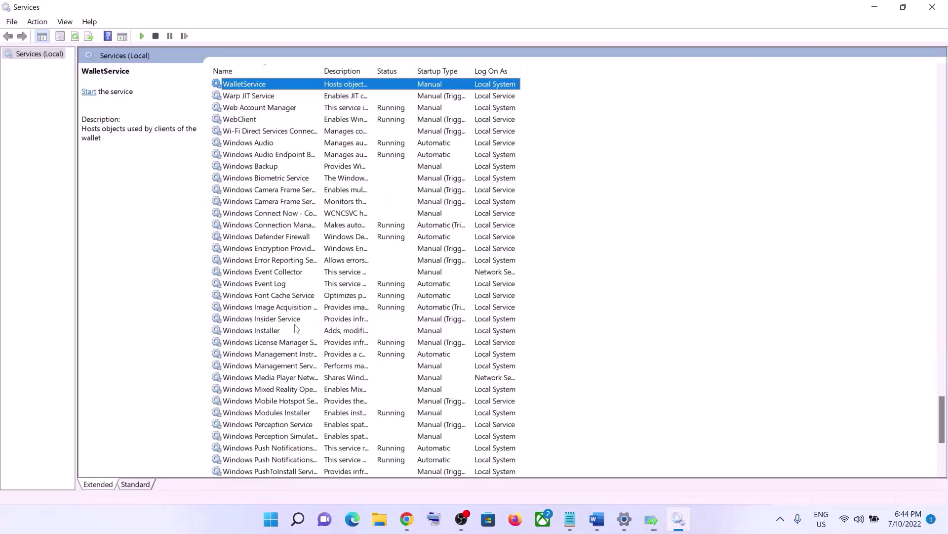
pyautogui.scroll(-6, 297, 328)
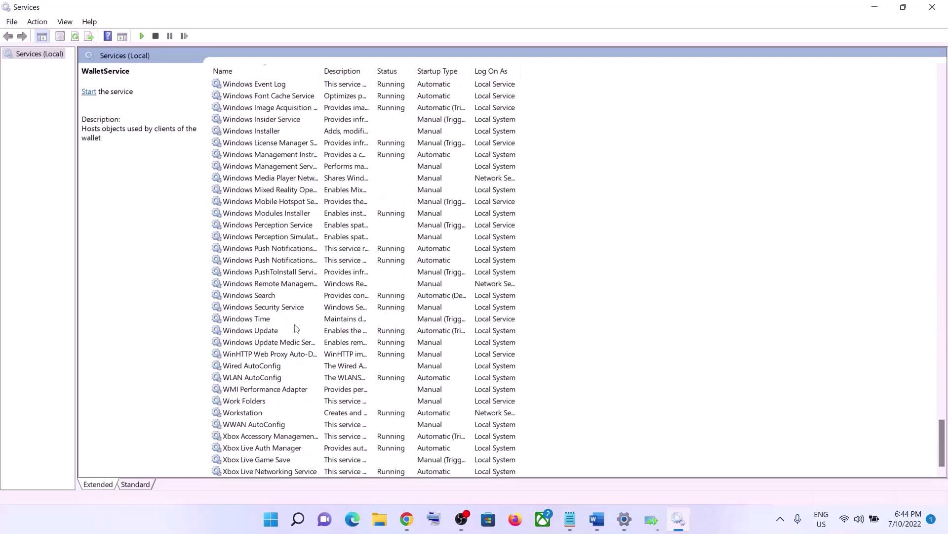
pyautogui.click(269, 335)
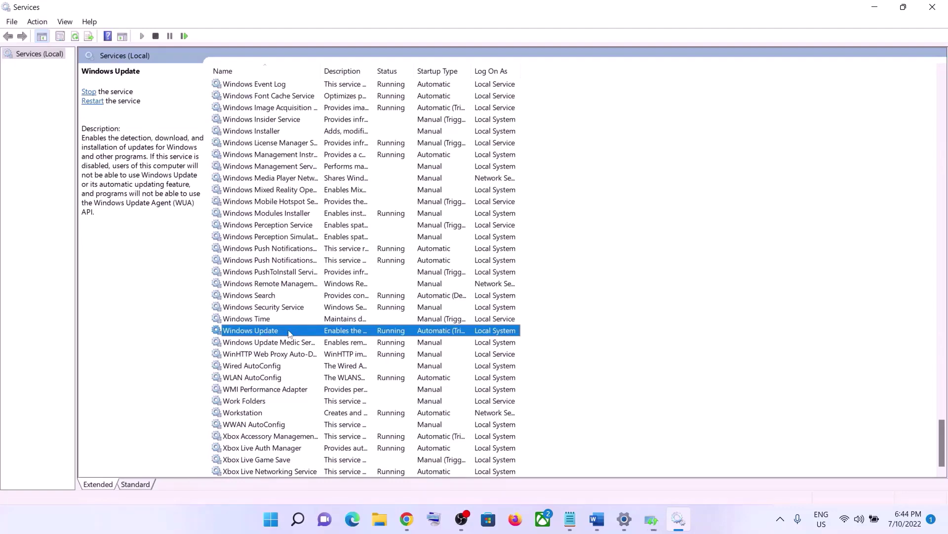
pyautogui.doubleClick(289, 334)
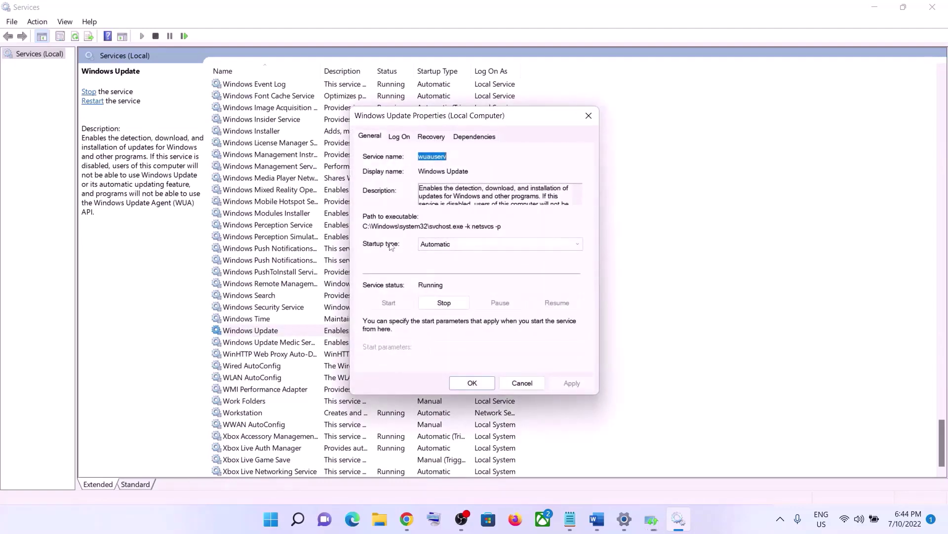
# Keep Windows Update's startup type at Automatic, apply it, and restart the service
pyautogui.click(439, 245)
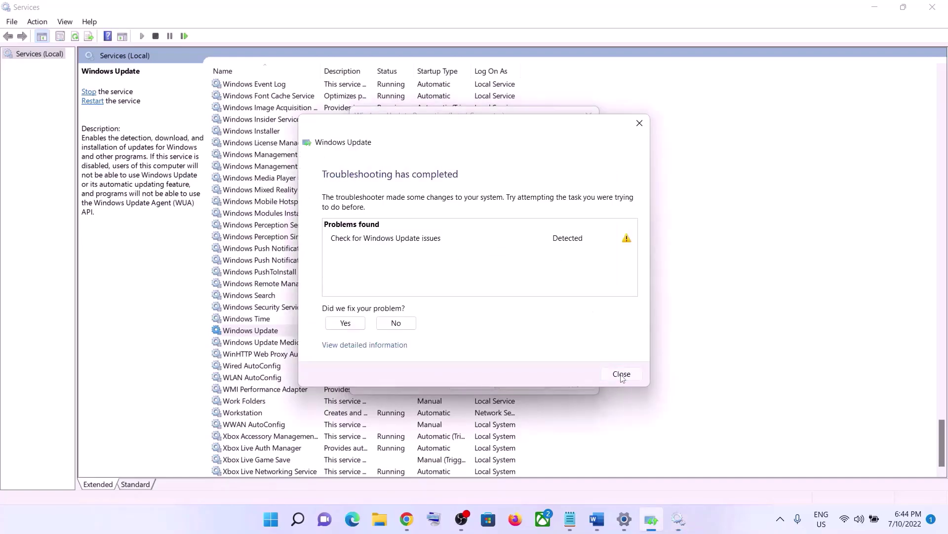
pyautogui.click(618, 374)
pyautogui.click(450, 244)
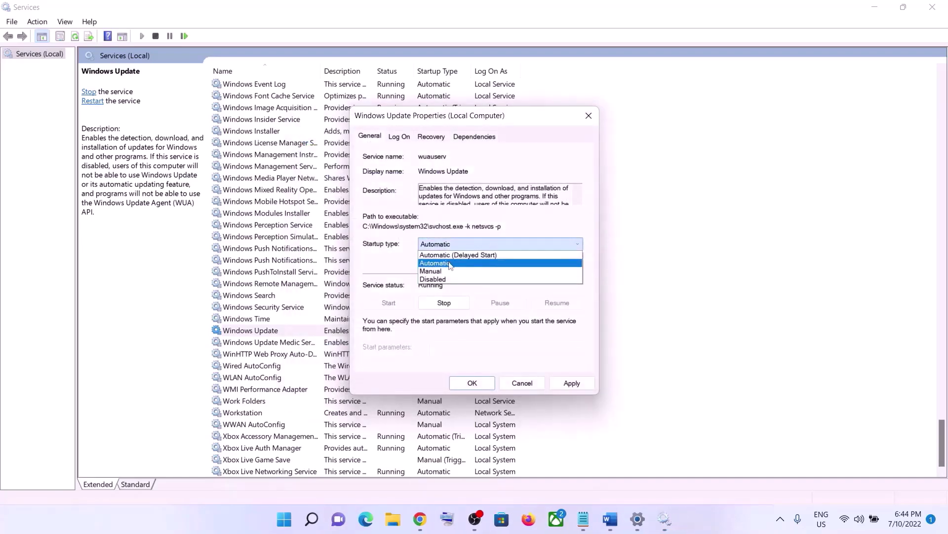
pyautogui.click(450, 264)
pyautogui.click(564, 384)
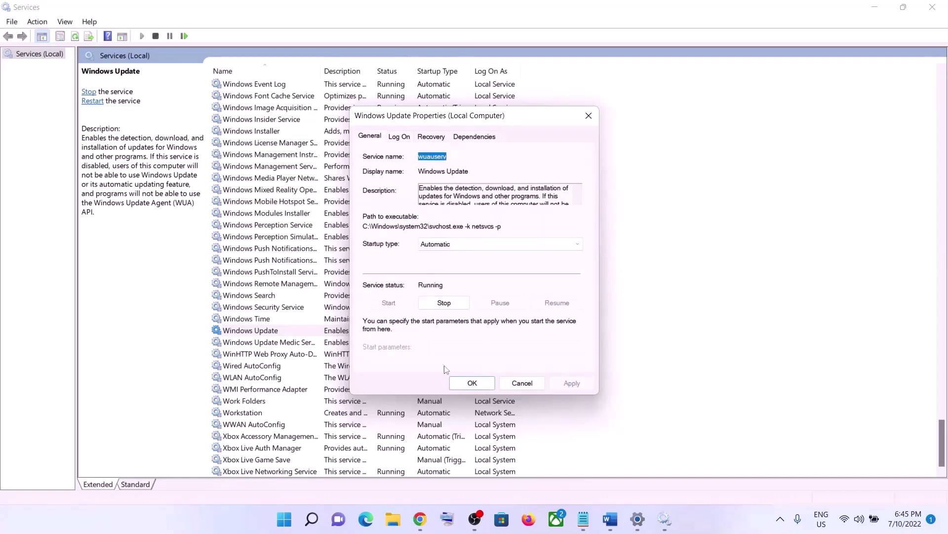
pyautogui.click(470, 384)
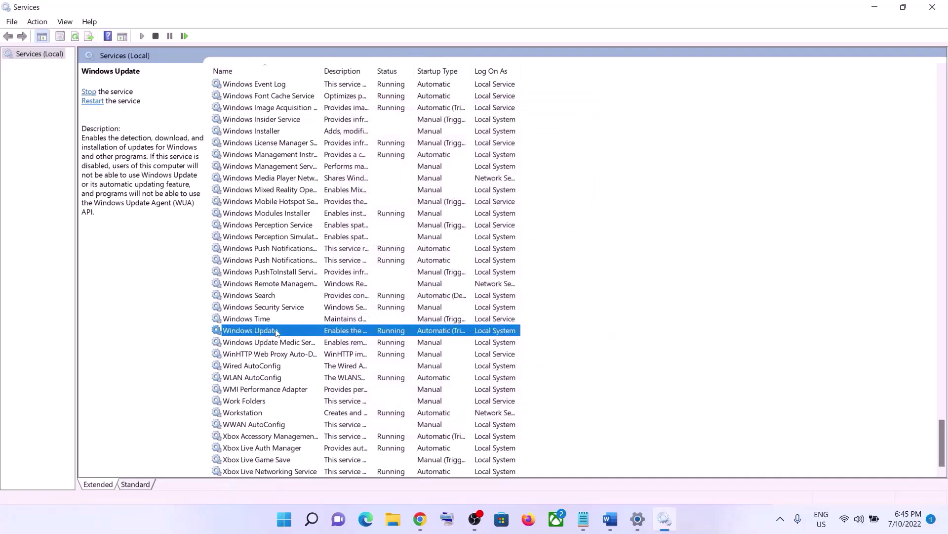
pyautogui.click(96, 102)
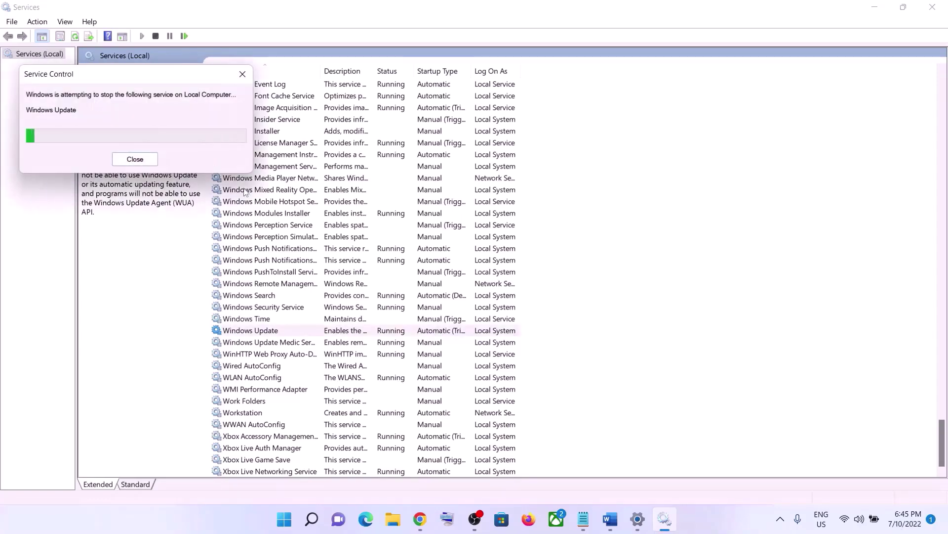
pyautogui.click(308, 252)
# Widen the Name column and open Background Intelligent Transfer Service properties
pyautogui.press('Home')
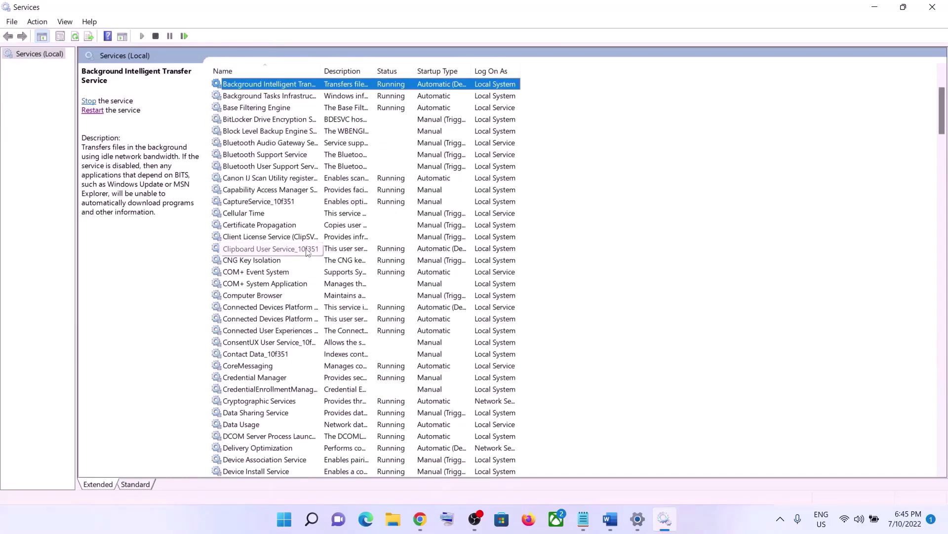
pyautogui.scroll(3, 308, 252)
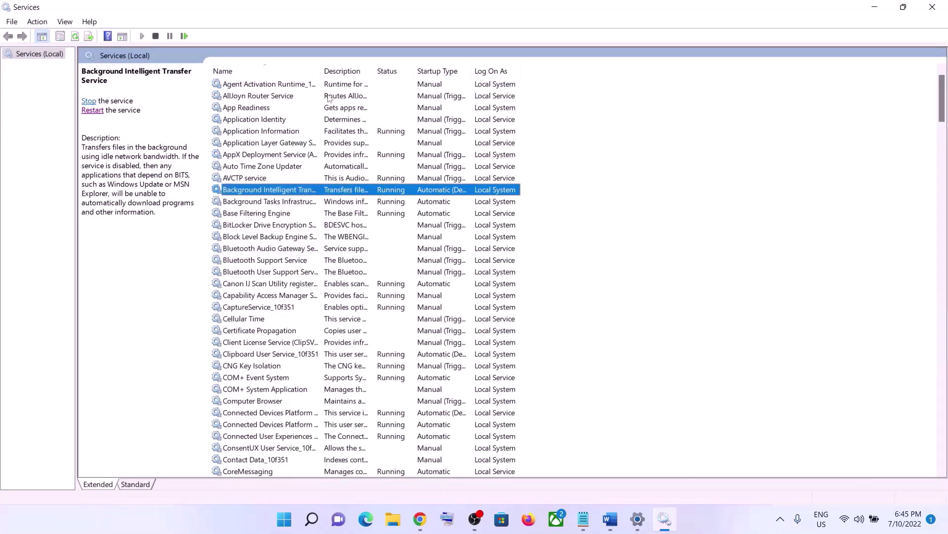
pyautogui.doubleClick(320, 69)
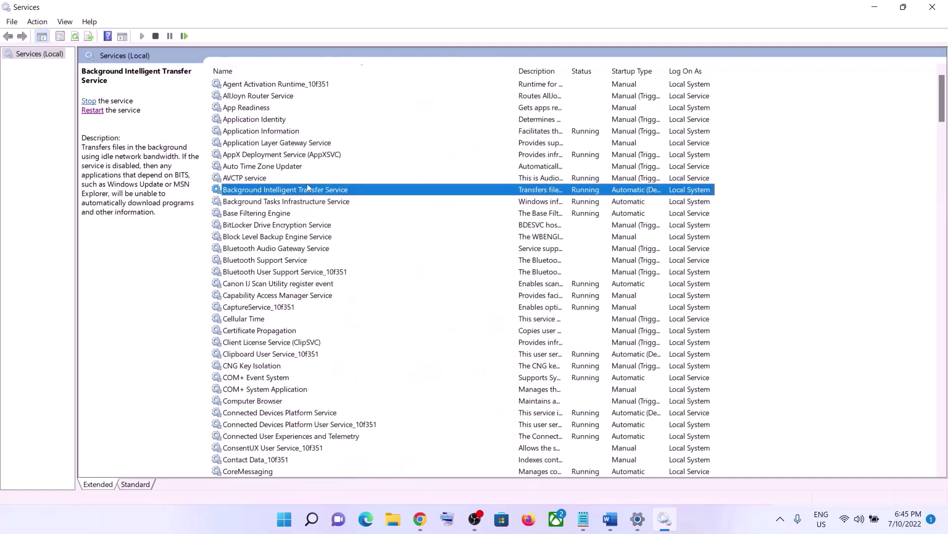
pyautogui.doubleClick(323, 190)
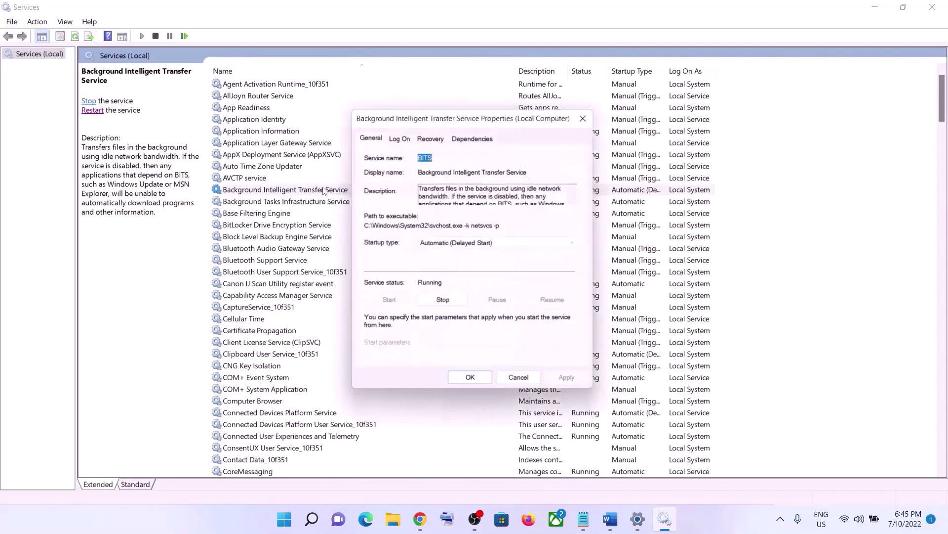
# Set BITS startup type to Automatic, restart the service, and close Services
pyautogui.click(462, 244)
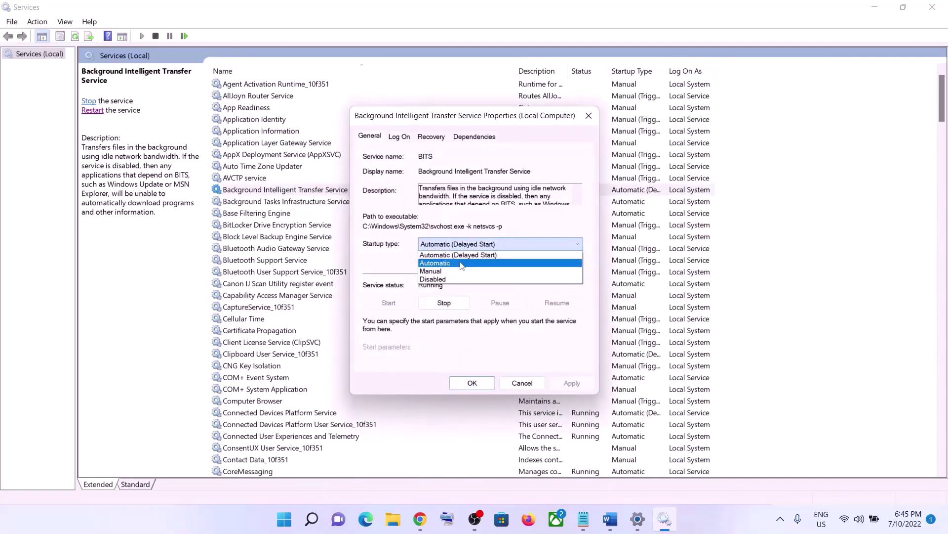
pyautogui.click(462, 263)
pyautogui.click(572, 383)
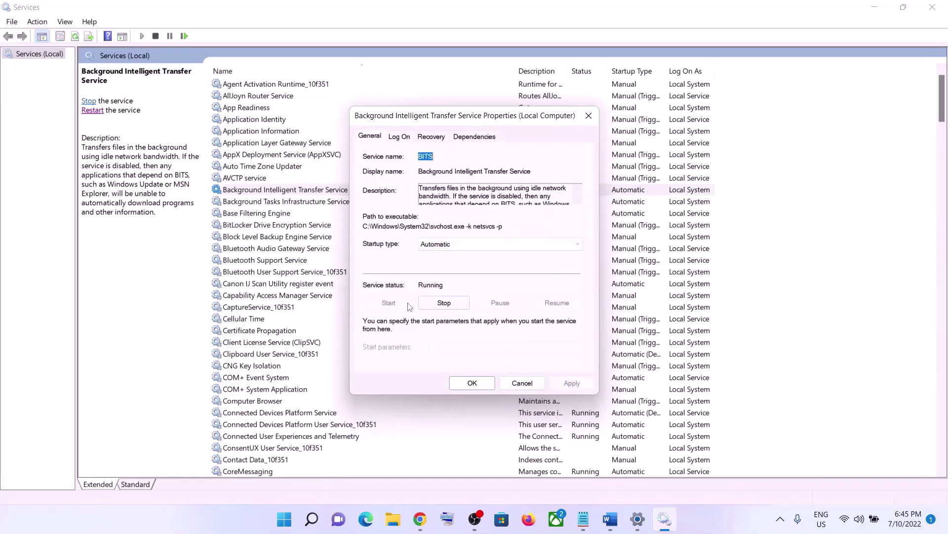
pyautogui.click(472, 382)
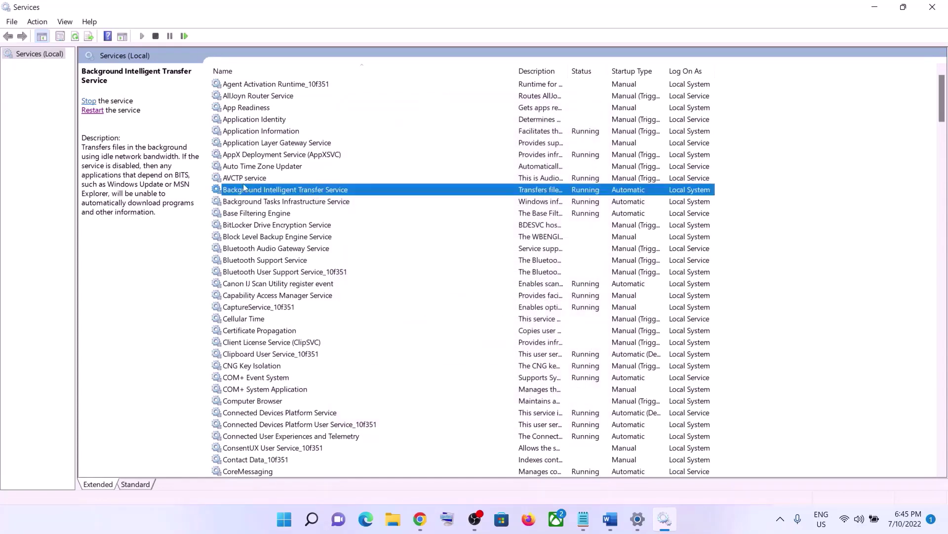
pyautogui.click(89, 101)
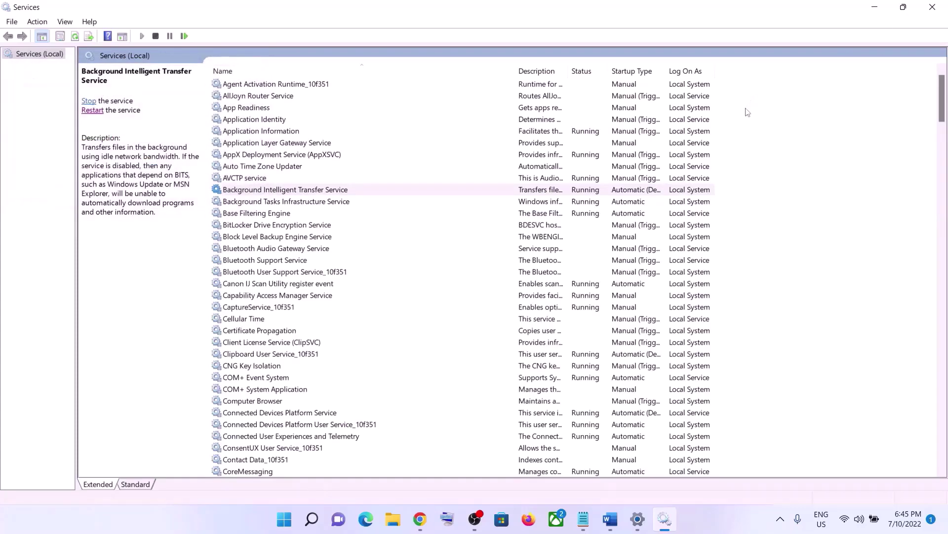
pyautogui.click(932, 7)
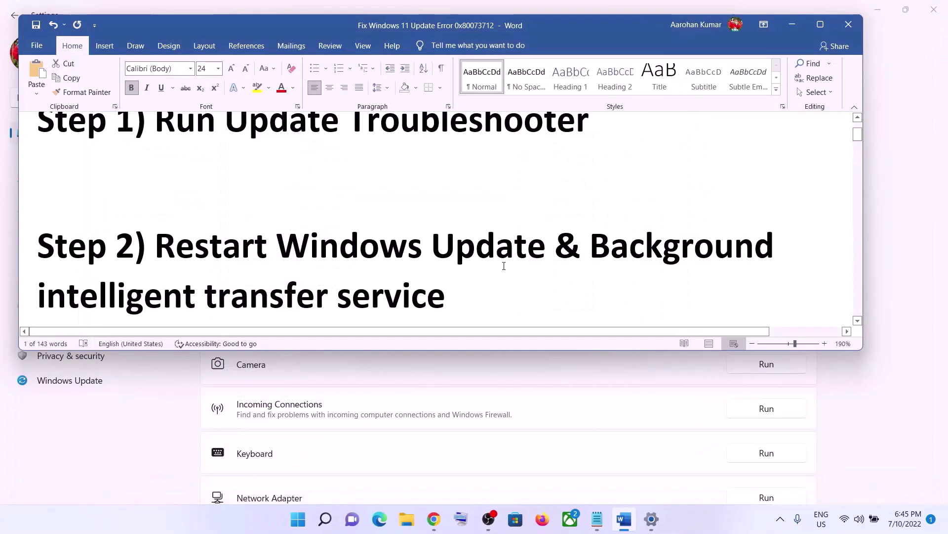
# Copy the Step 3 Windows 11 download link and switch to the Download Windows 11 page in Chrome
pyautogui.scroll(-5, 448, 265)
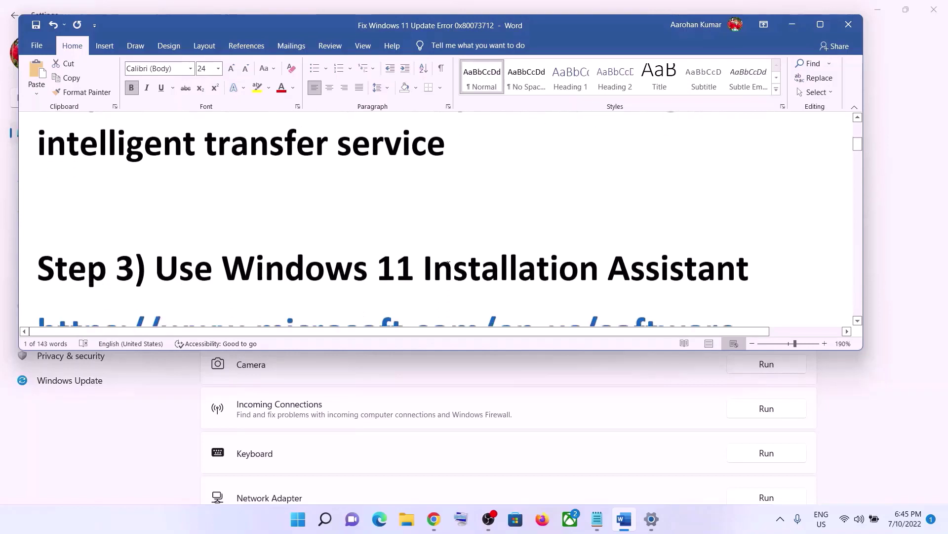
pyautogui.scroll(-2, 449, 265)
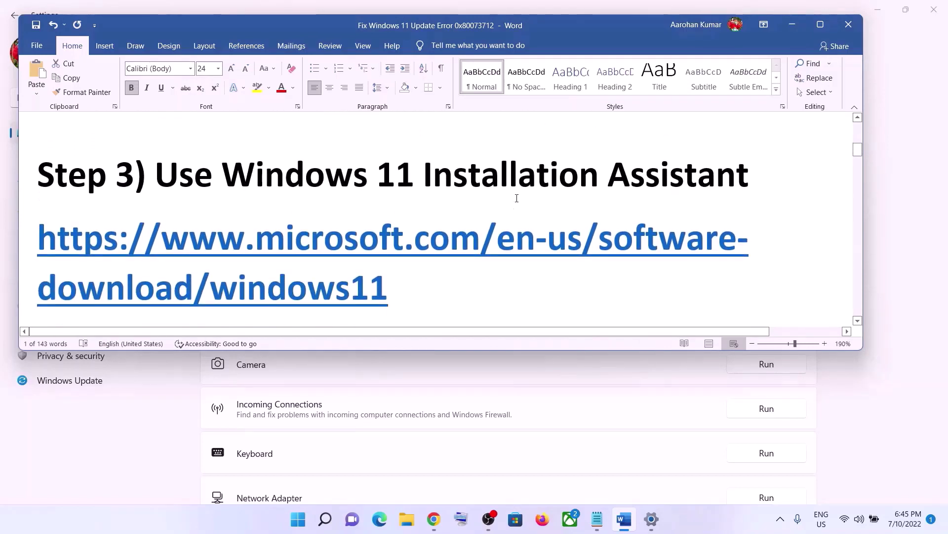
pyautogui.tripleClick(414, 284)
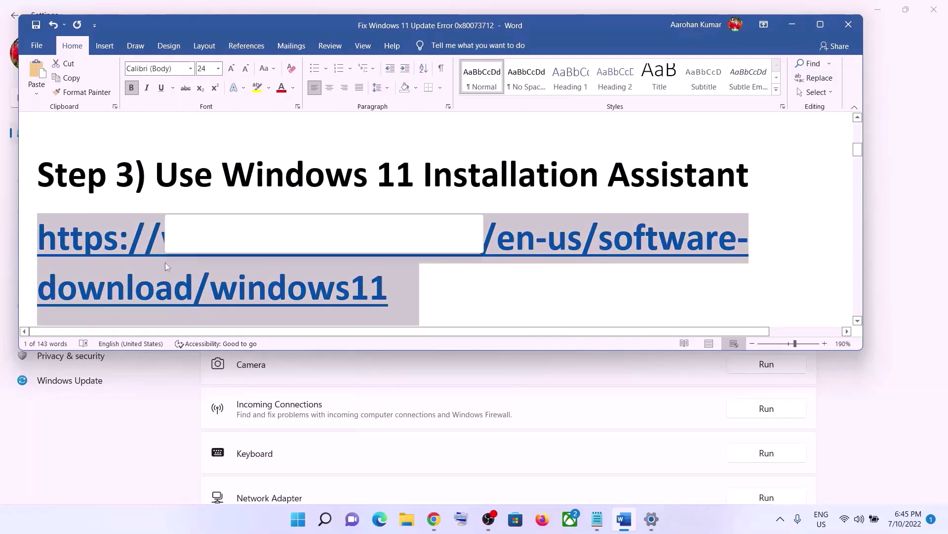
pyautogui.rightClick(328, 263)
pyautogui.click(372, 54)
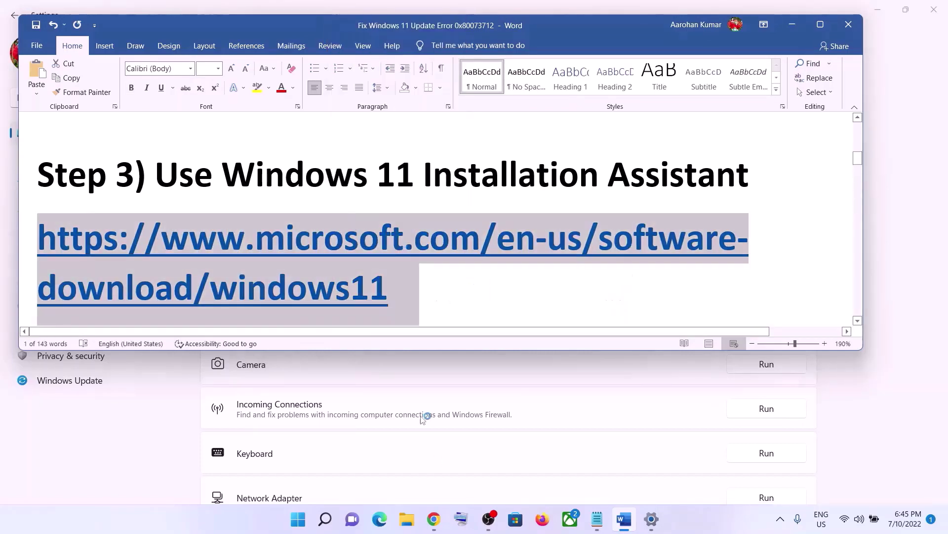
pyautogui.click(434, 519)
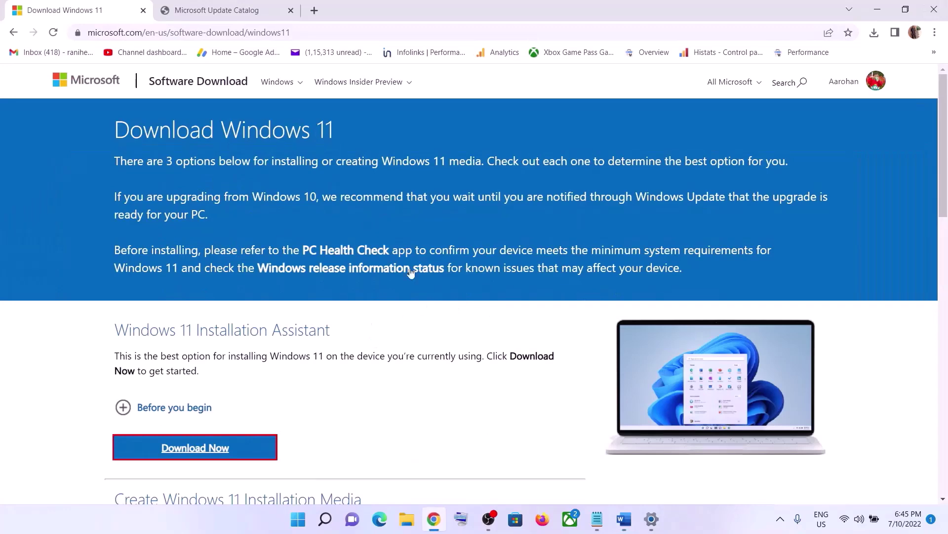
pyautogui.scroll(-1, 373, 325)
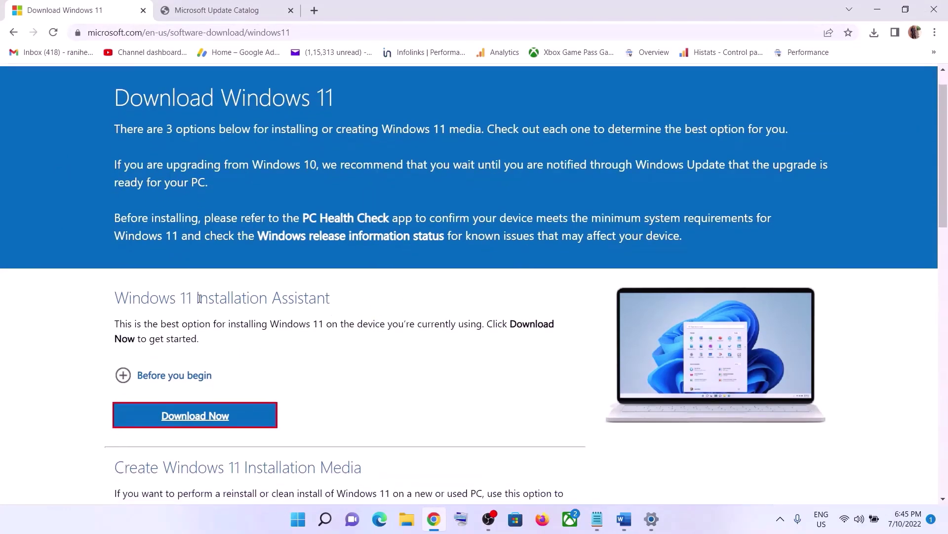
# Download and run the Windows 11 Installation Assistant, which reports the latest Windows 11 already installed
pyautogui.click(257, 406)
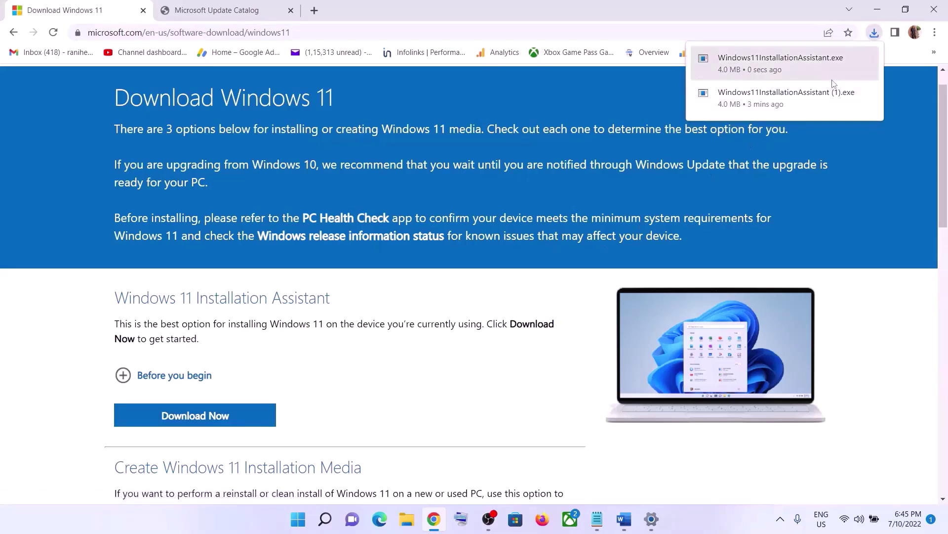
pyautogui.click(765, 70)
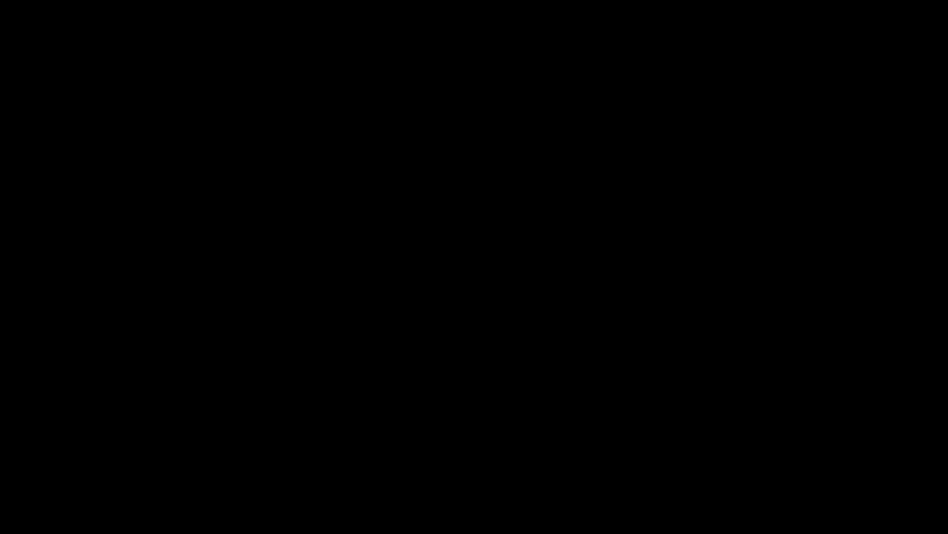
pyautogui.click(459, 299)
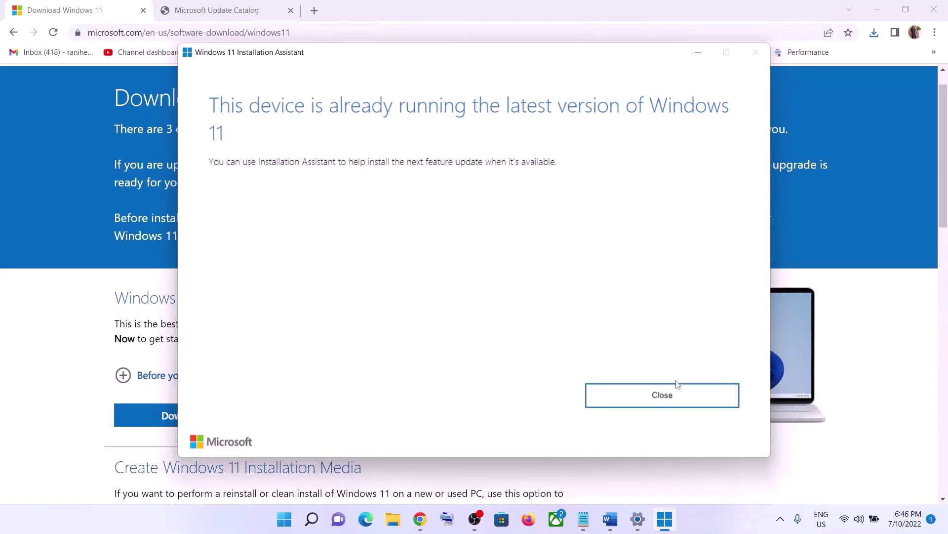
pyautogui.click(662, 396)
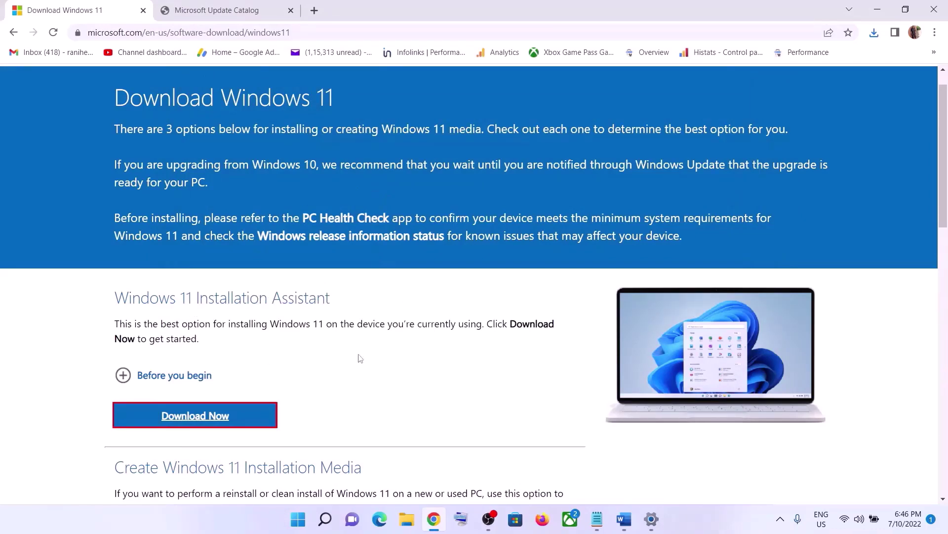
# Open Properties of the Windows11InstallationAssistant file in the Downloads folder
pyautogui.click(407, 518)
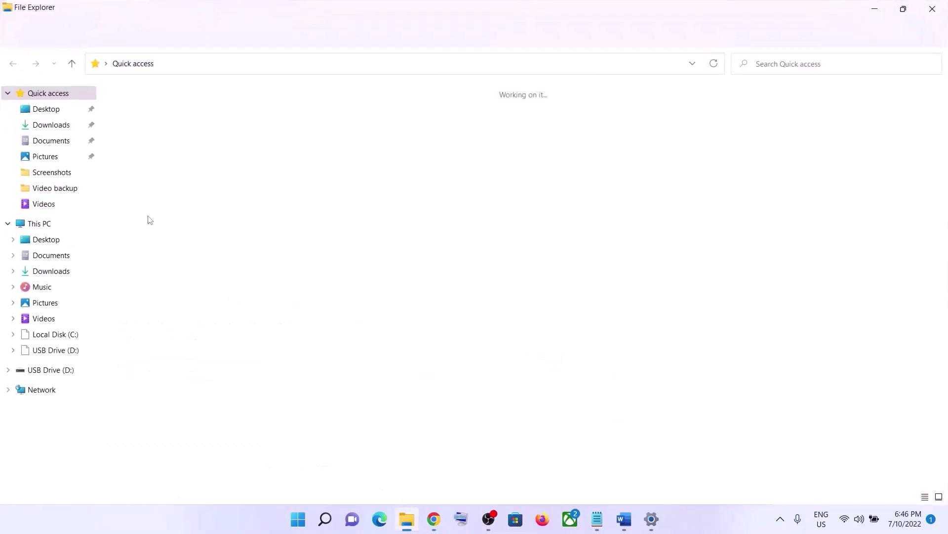
pyautogui.click(93, 125)
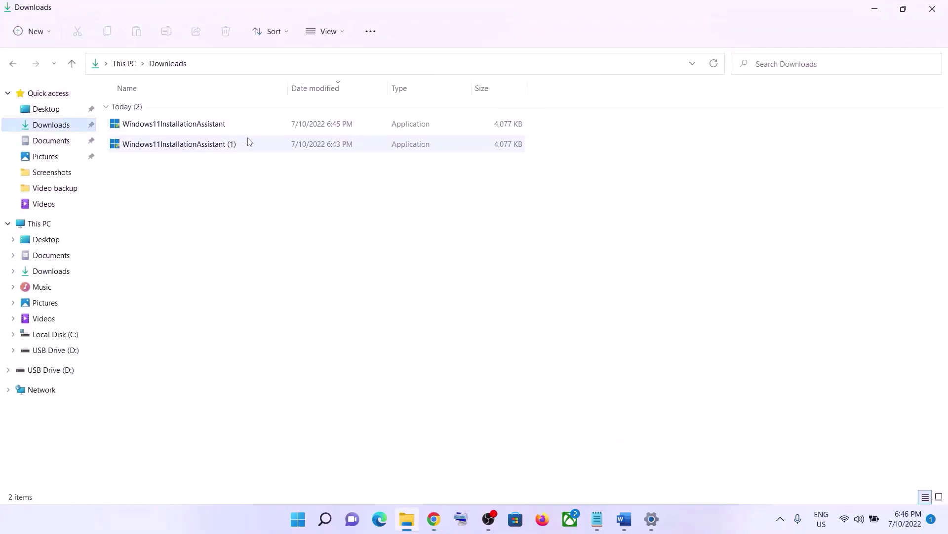
pyautogui.click(182, 126)
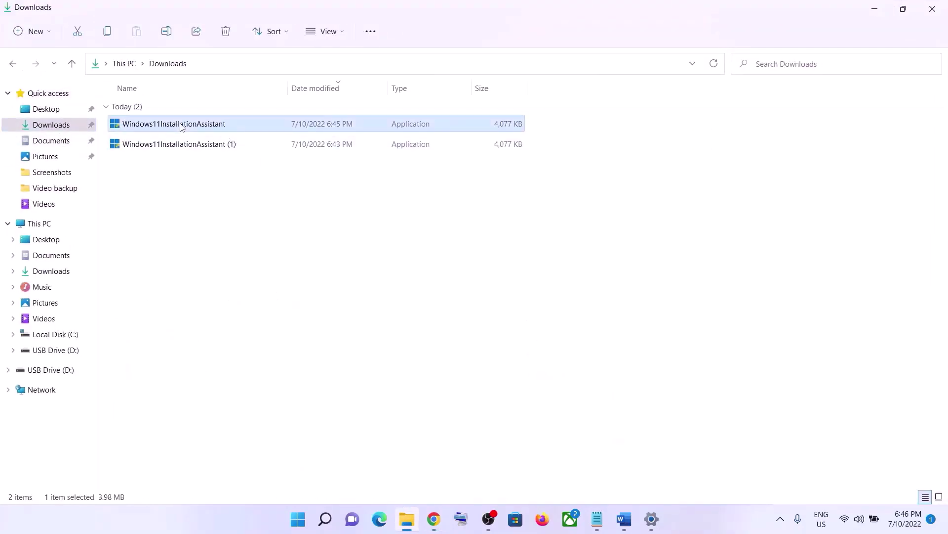
pyautogui.rightClick(180, 126)
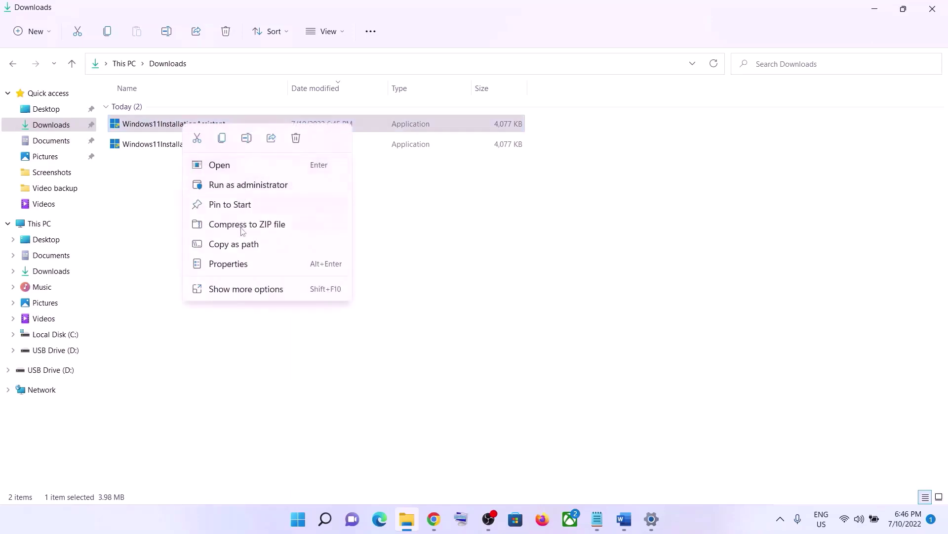
pyautogui.click(229, 264)
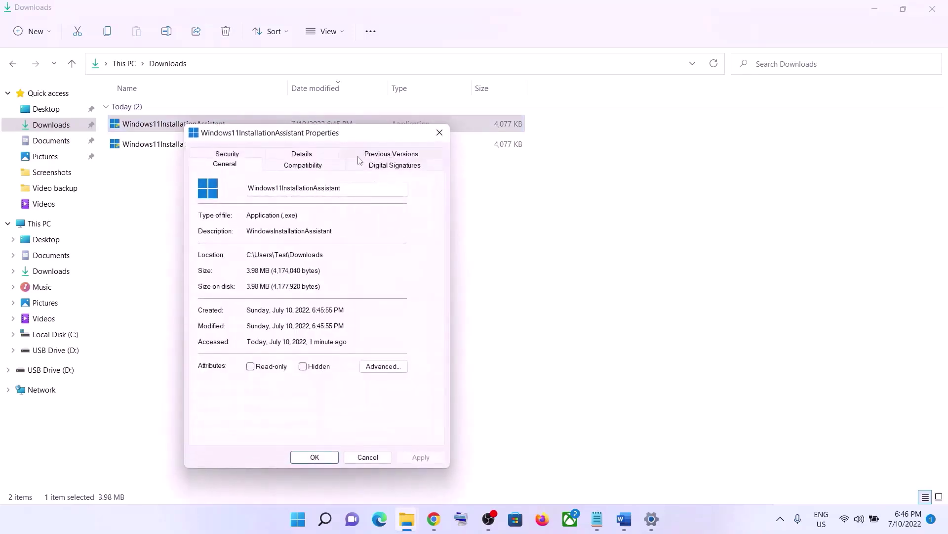
# Enable Windows 7 compatibility mode for the file, apply it, and minimize Explorer
pyautogui.click(317, 167)
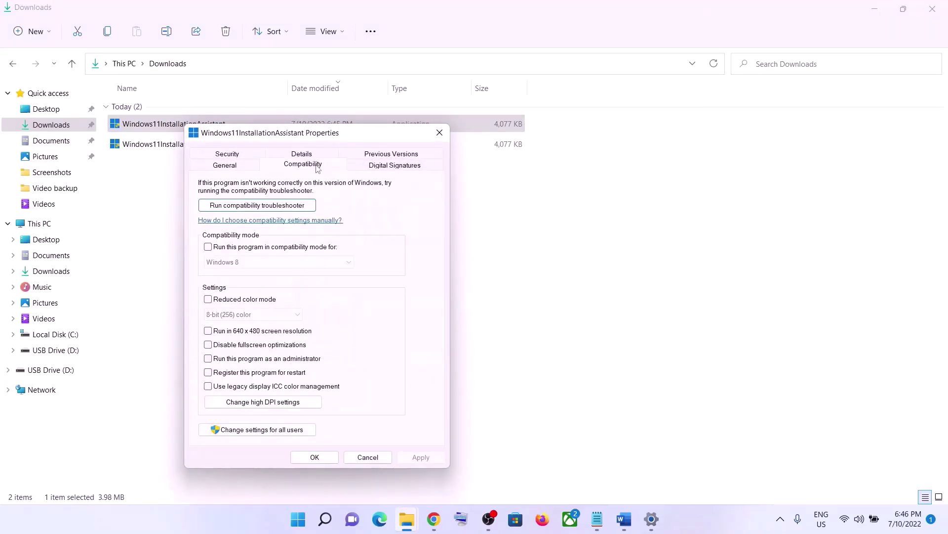
pyautogui.click(208, 247)
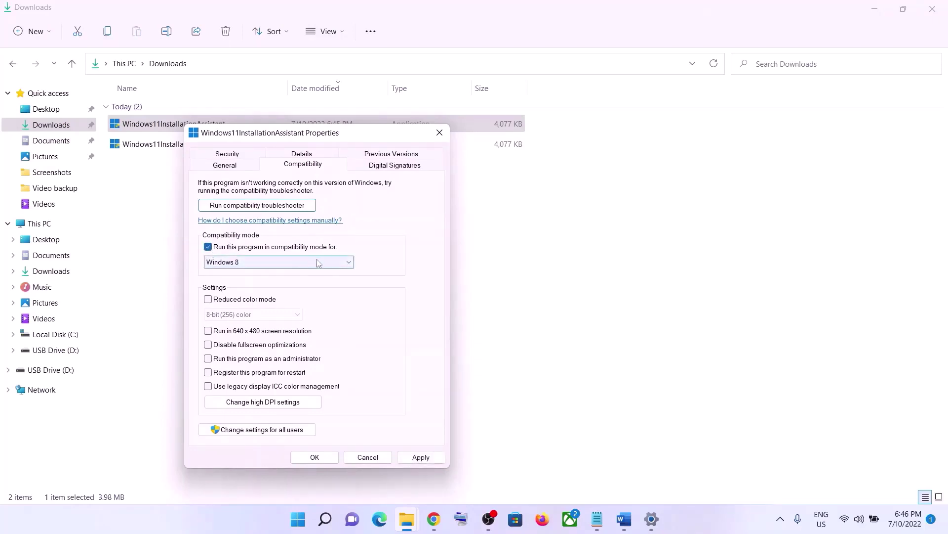
pyautogui.click(321, 263)
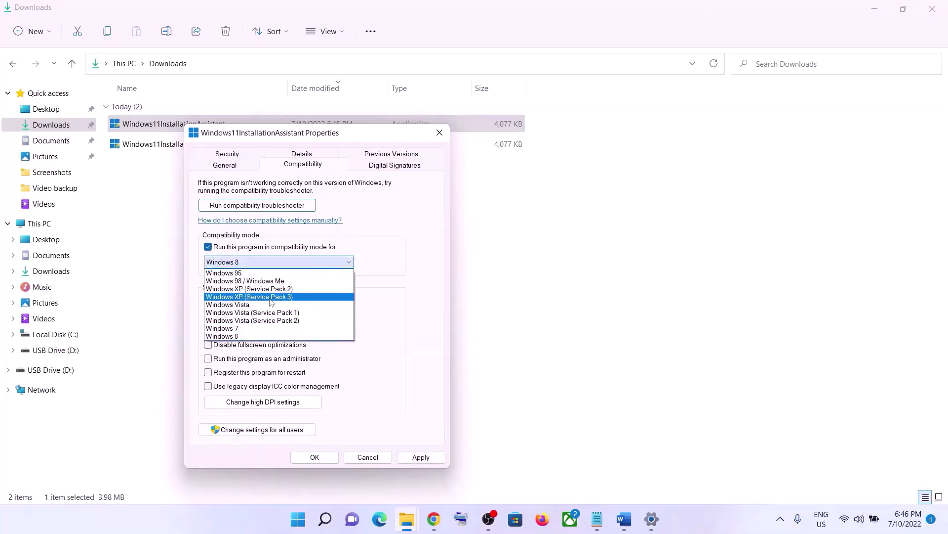
pyautogui.click(237, 328)
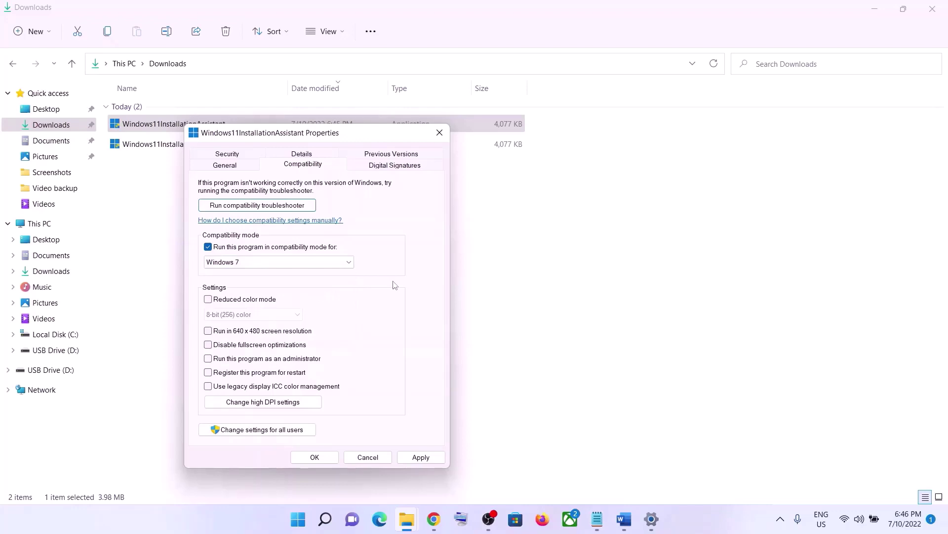
pyautogui.click(414, 456)
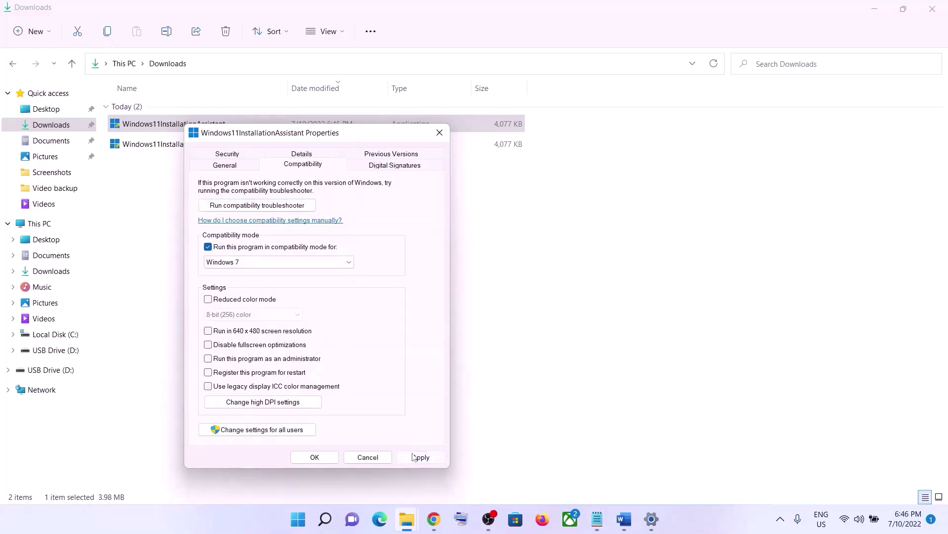
pyautogui.click(327, 457)
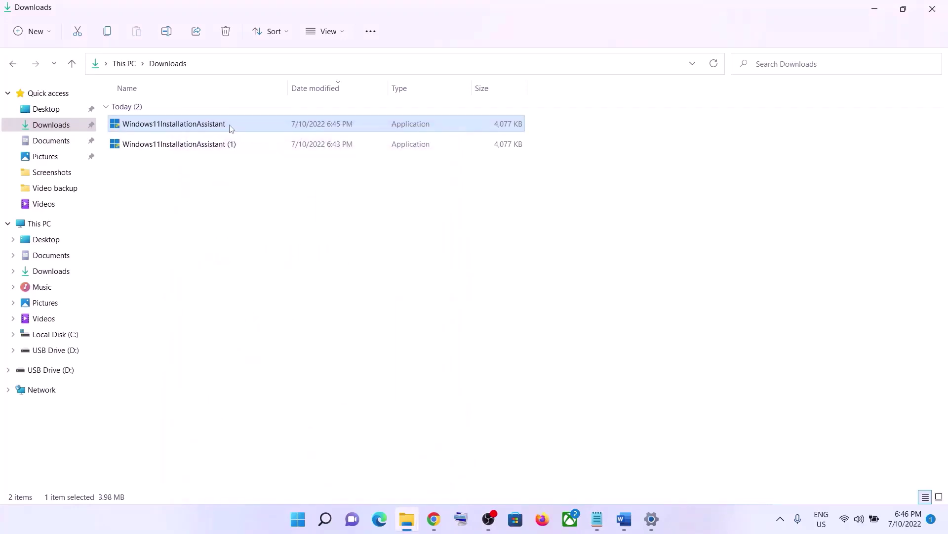
pyautogui.click(883, 13)
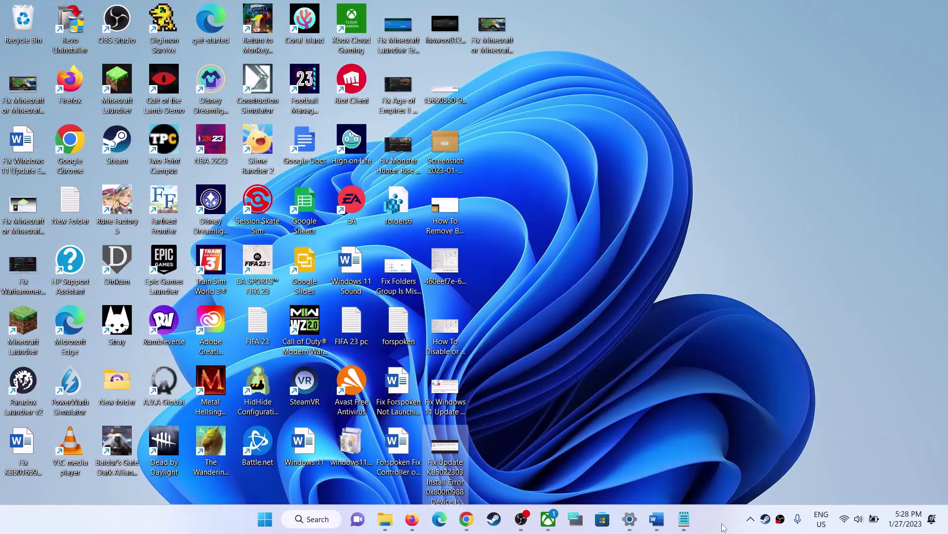
# Open the Microsoft Update Catalog site in a new Chrome tab
pyautogui.click(656, 519)
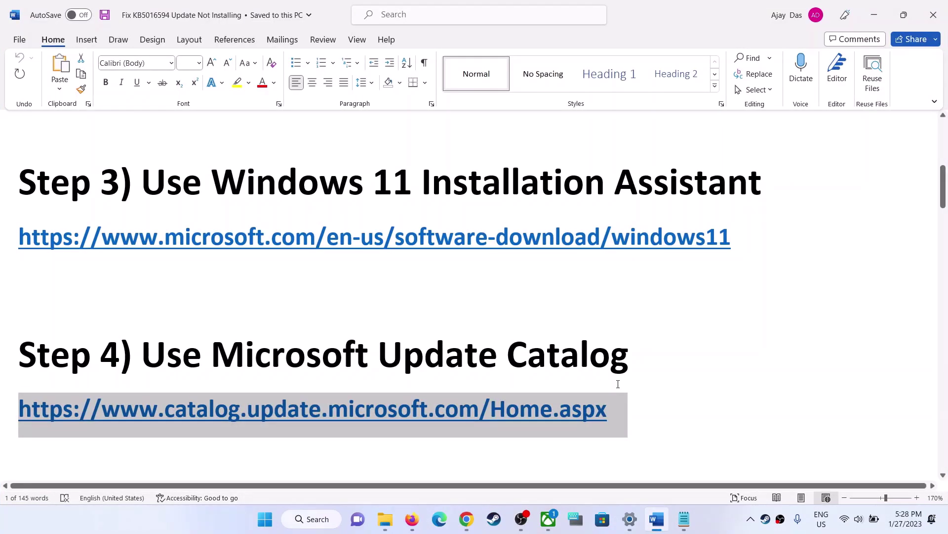
pyautogui.click(467, 519)
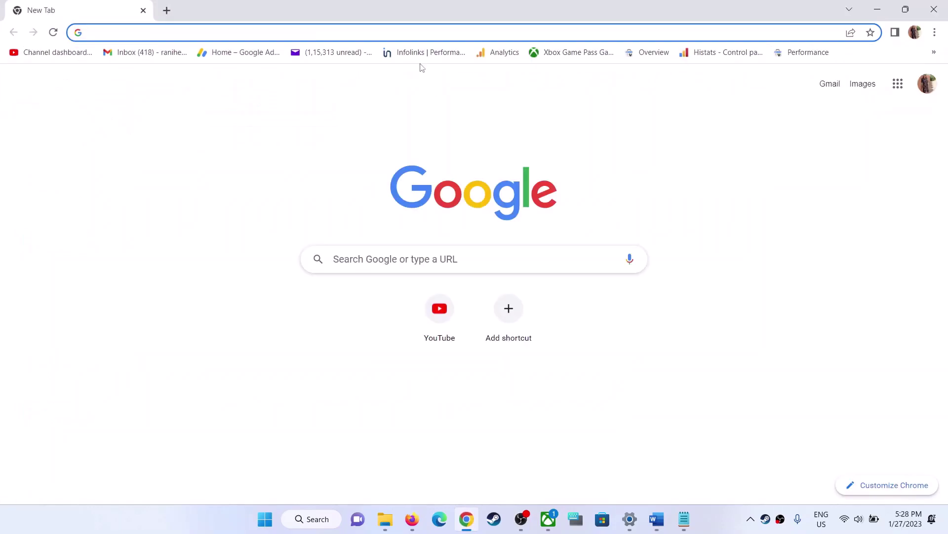
pyautogui.hotkey('ctrl', 'v')
pyautogui.press('Return')
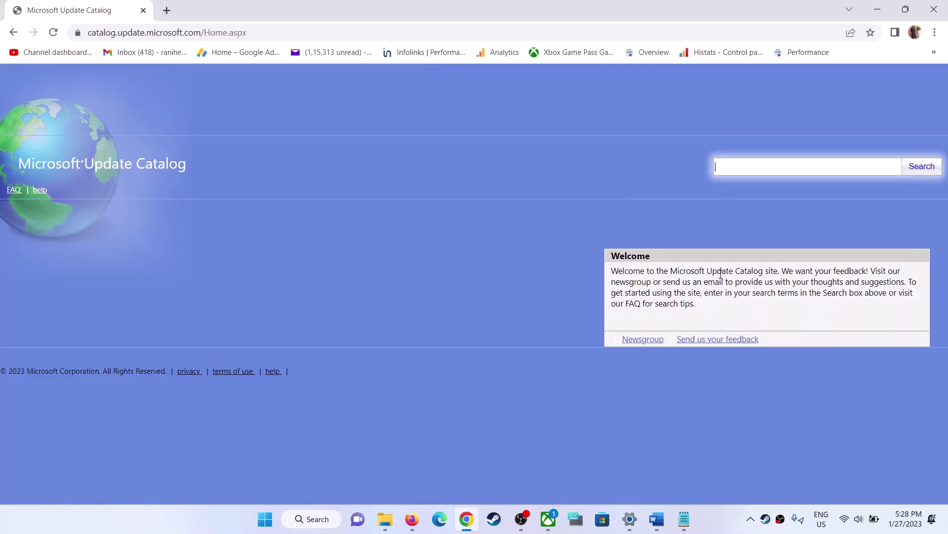
# Copy KB5022360 from Windows Update settings and search the catalog for it
pyautogui.click(624, 525)
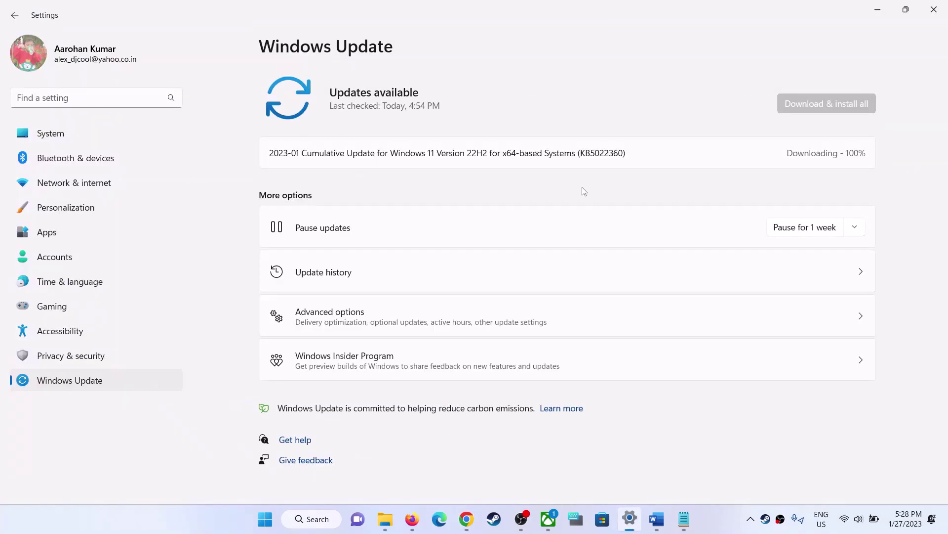
pyautogui.doubleClick(596, 152)
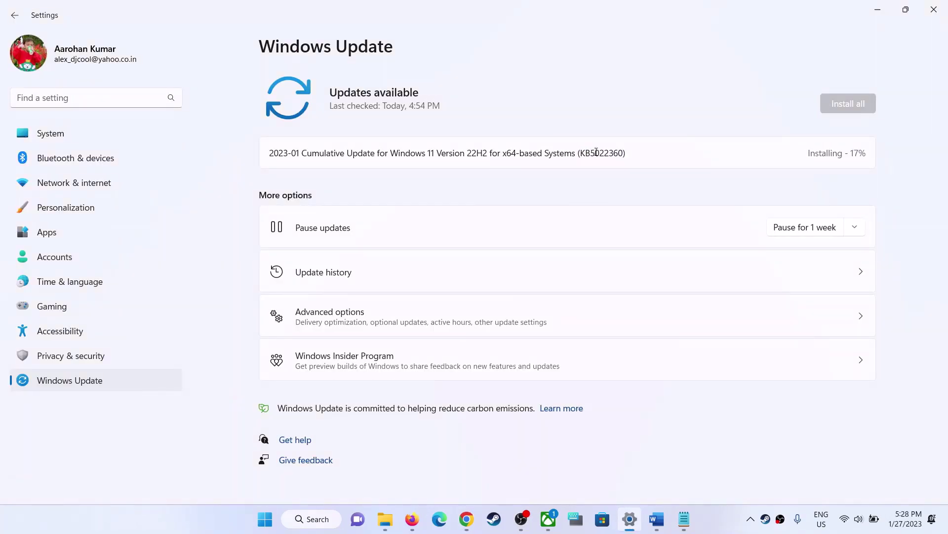
pyautogui.doubleClick(596, 152)
pyautogui.doubleClick(597, 153)
pyautogui.hotkey('ctrl', 'c')
pyautogui.hotkey('alt', 'Tab')
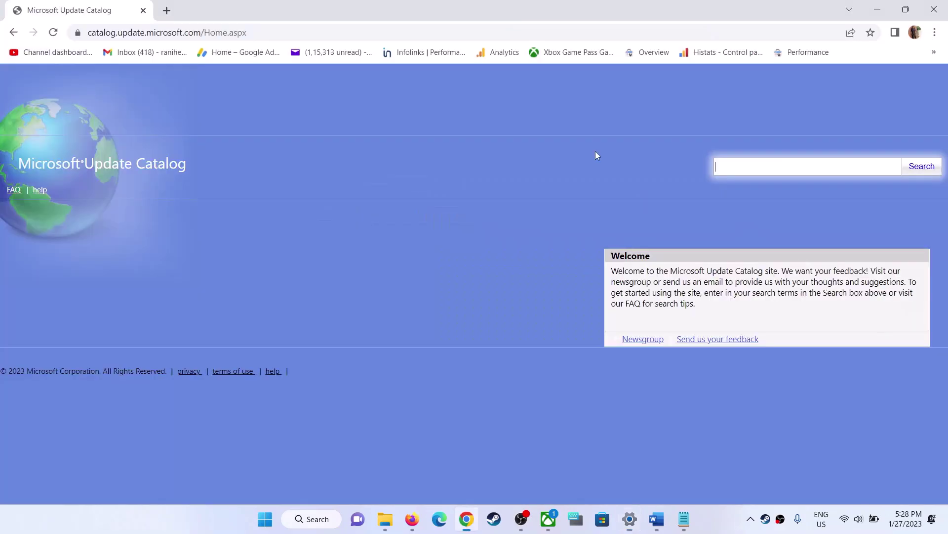
pyautogui.hotkey('ctrl', 'v')
pyautogui.click(922, 166)
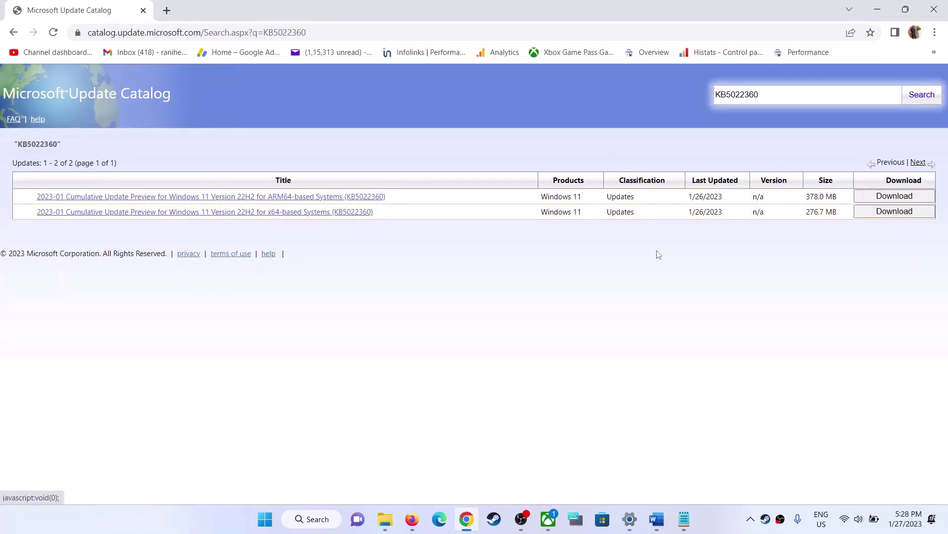
# Download the x64 KB5022360 cumulative update .msu file
pyautogui.click(885, 217)
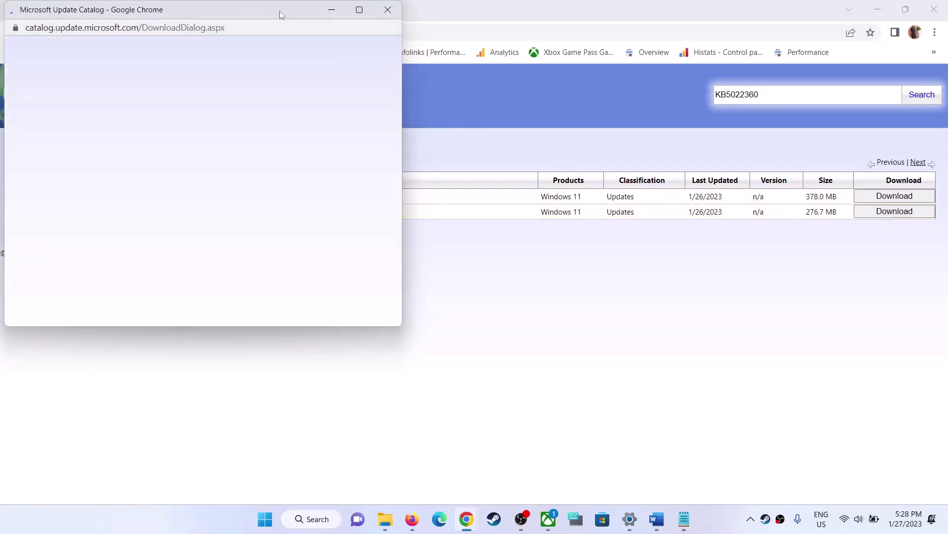
pyautogui.moveTo(280, 10); pyautogui.dragTo(544, 57)
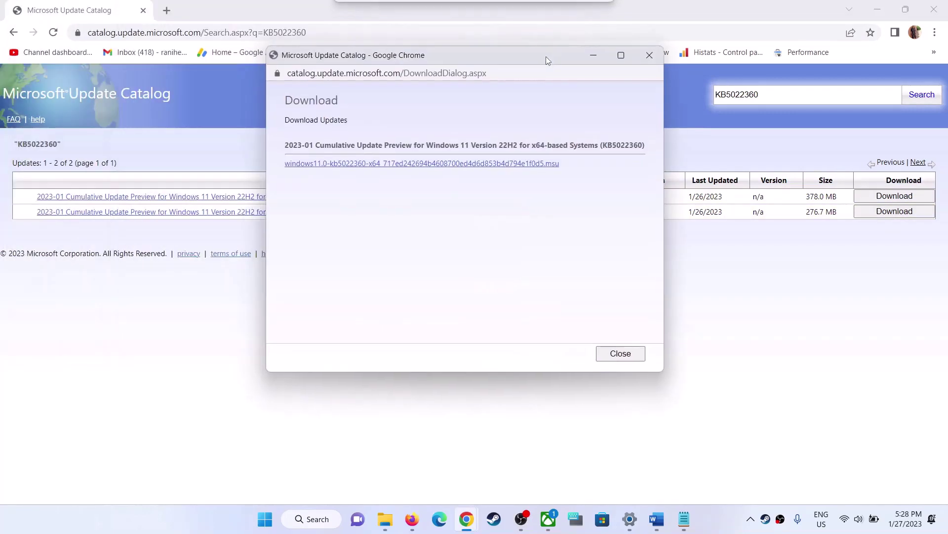
pyautogui.click(444, 165)
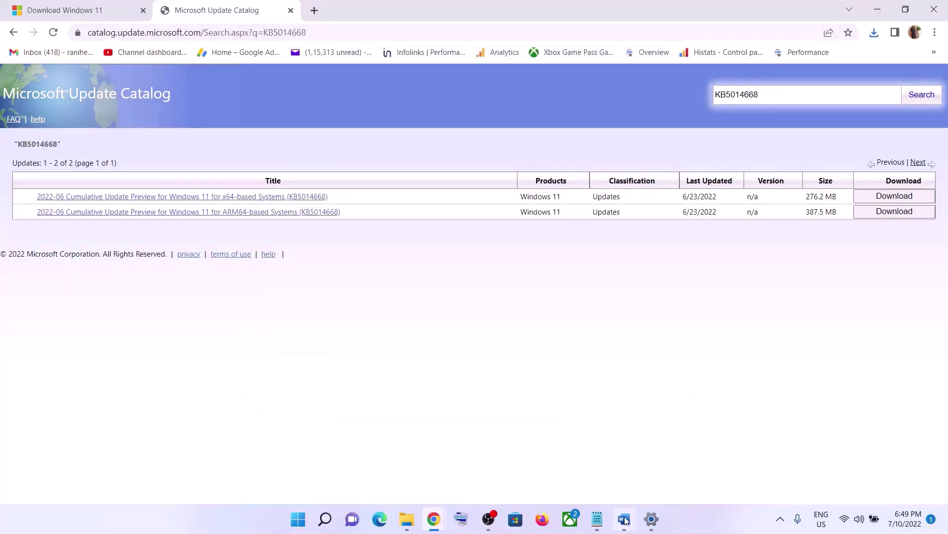
# Copy the Windows Update reset commands from the Word guide
pyautogui.click(624, 518)
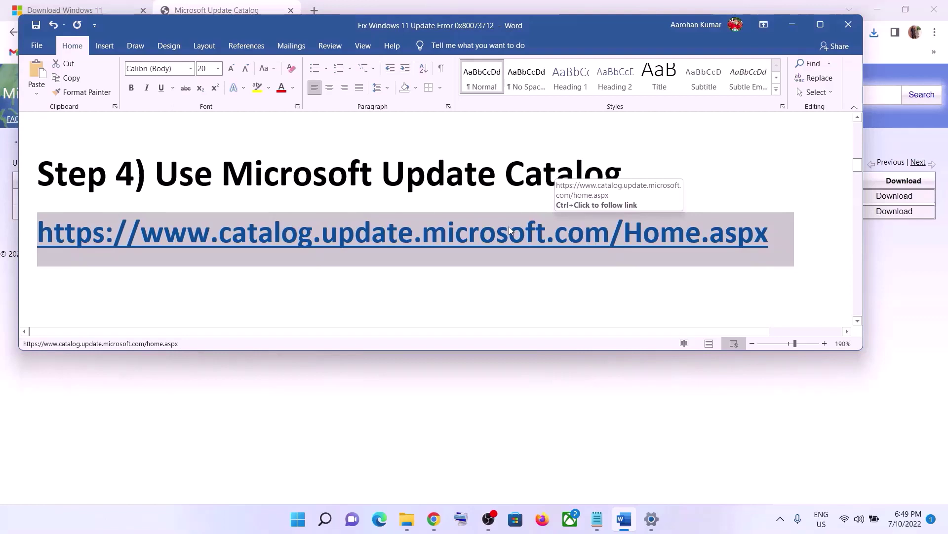
pyautogui.scroll(-4, 509, 226)
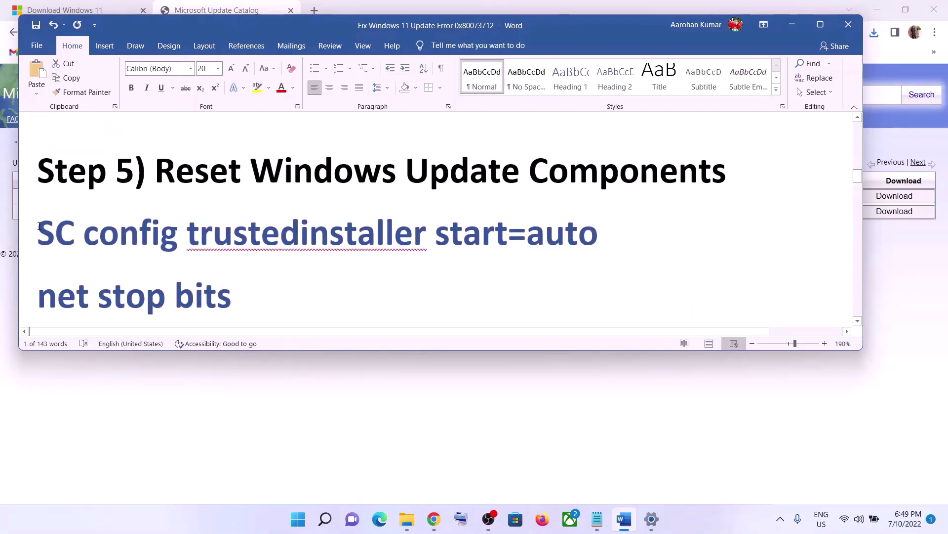
pyautogui.moveTo(40, 226); pyautogui.dragTo(299, 268)
pyautogui.rightClick(224, 203)
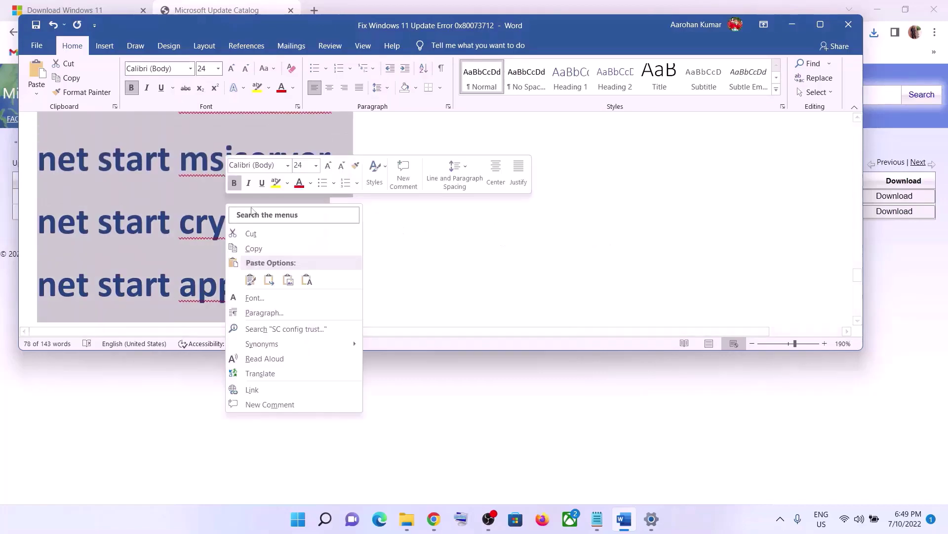
pyautogui.click(262, 249)
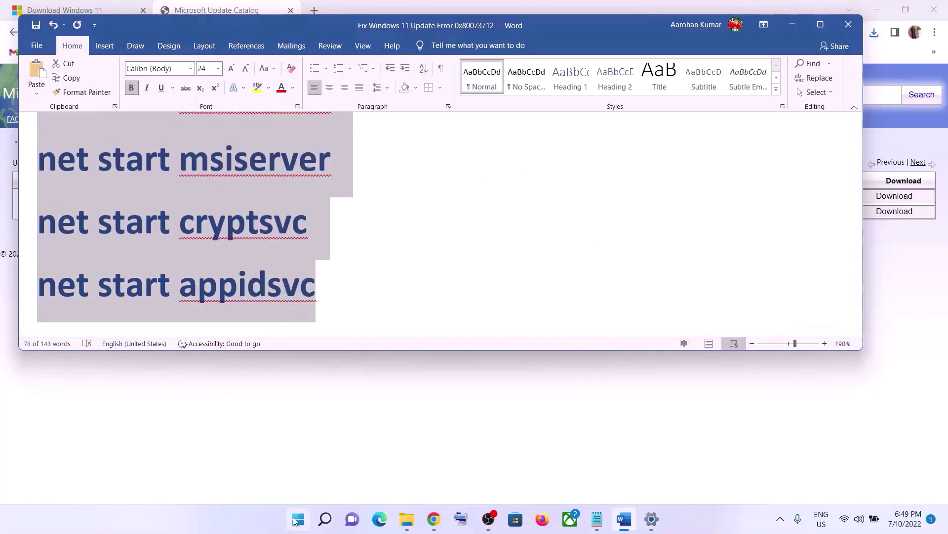
# Paste the reset commands into a new Notepad window
pyautogui.click(298, 518)
pyautogui.write('note')
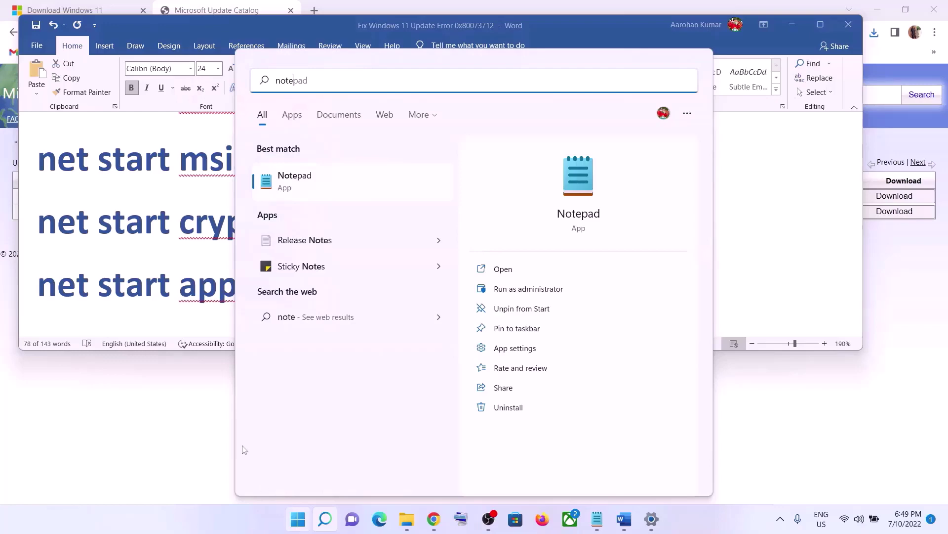
pyautogui.click(331, 169)
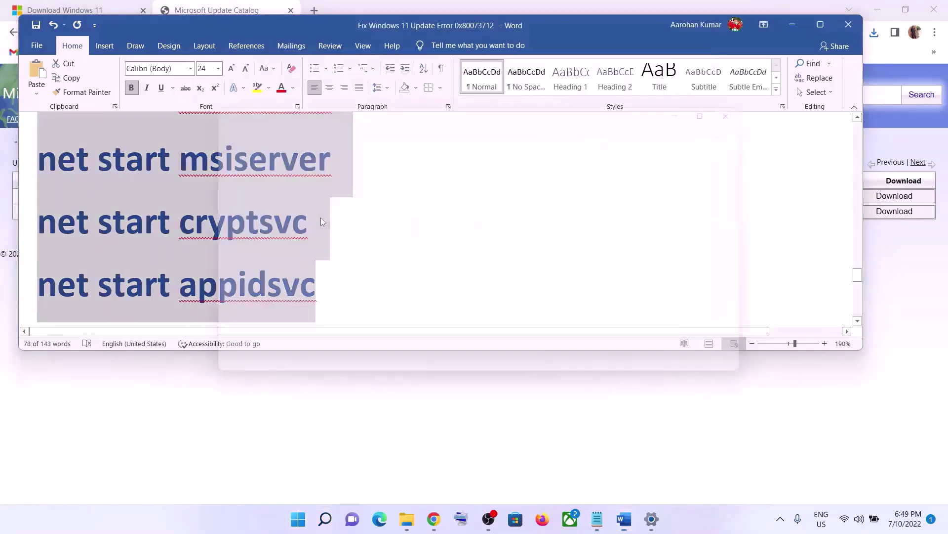
pyautogui.rightClick(376, 183)
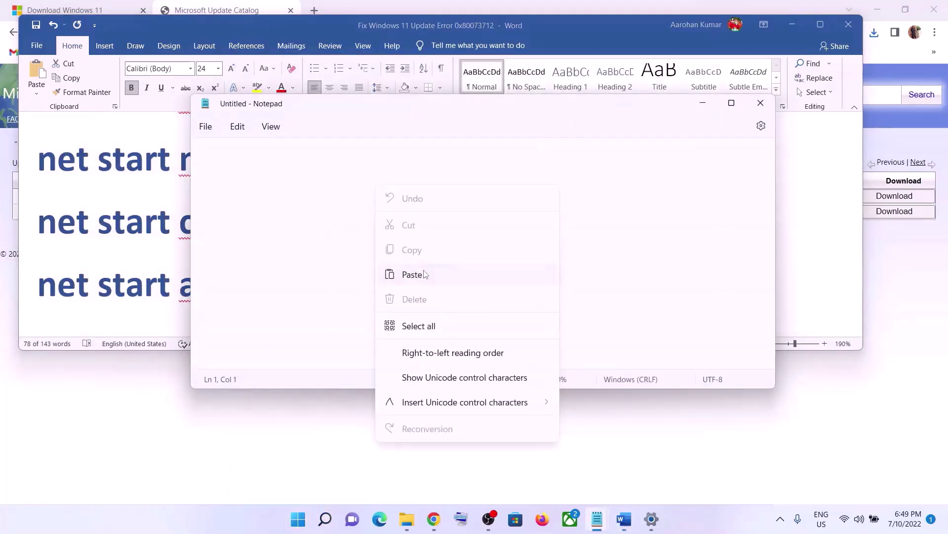
pyautogui.click(413, 274)
# Start Save As to the Desktop and copy the file name Wufix.bat from the guide
pyautogui.click(206, 126)
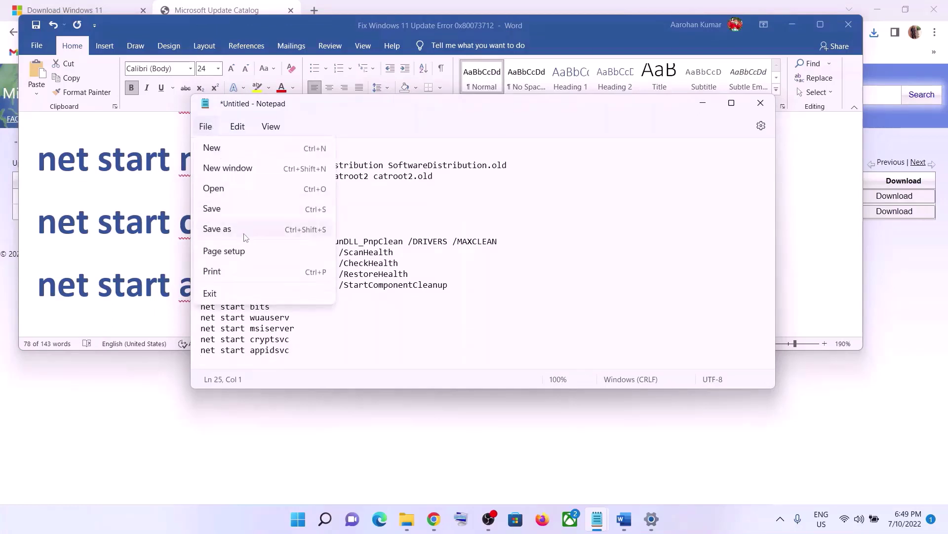
pyautogui.click(217, 229)
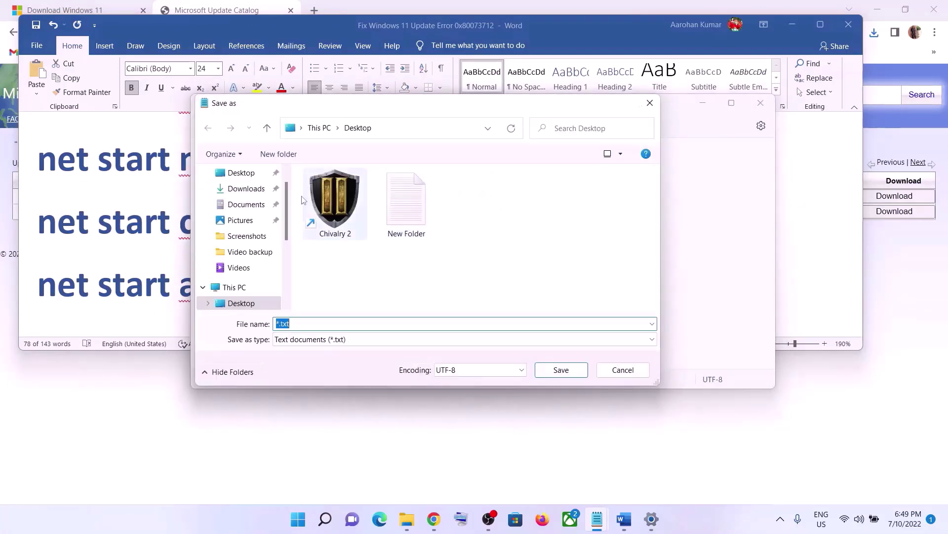
pyautogui.click(253, 176)
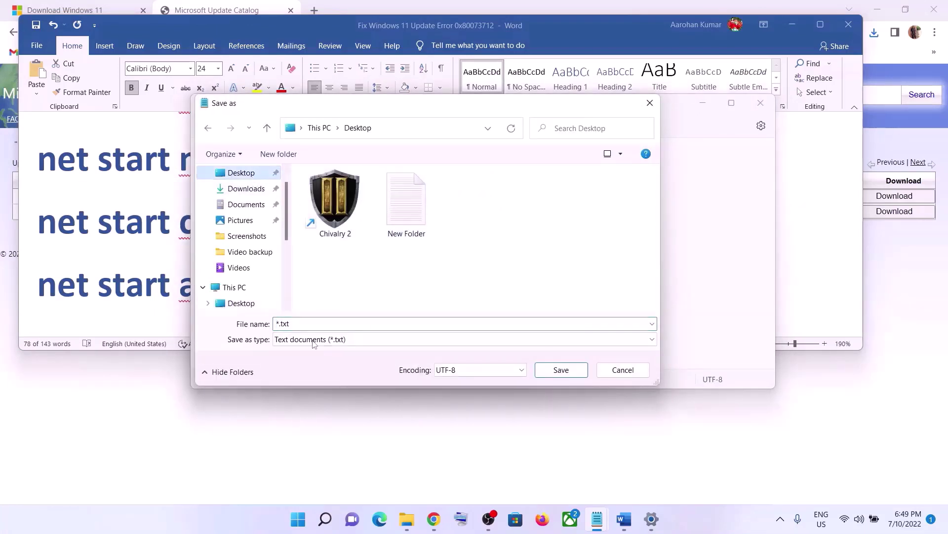
pyautogui.click(155, 292)
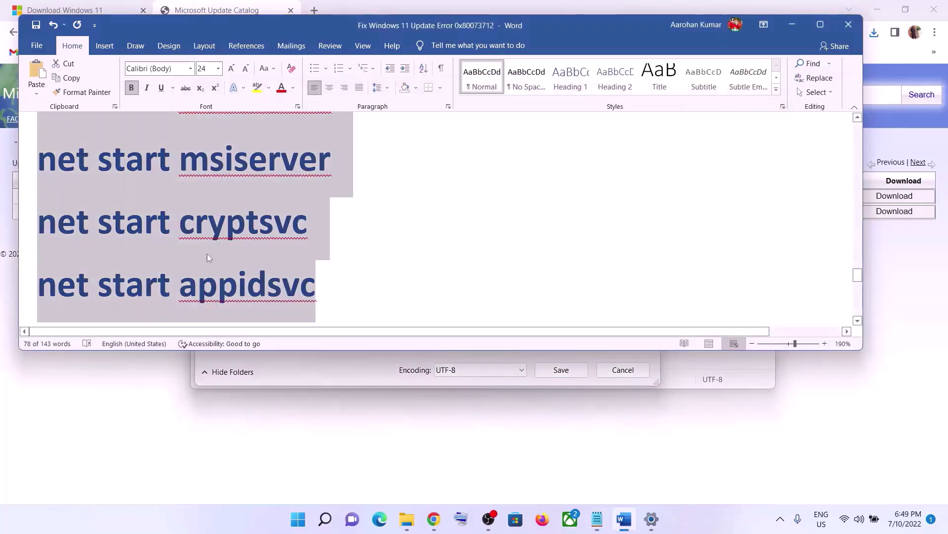
pyautogui.scroll(-5, 212, 247)
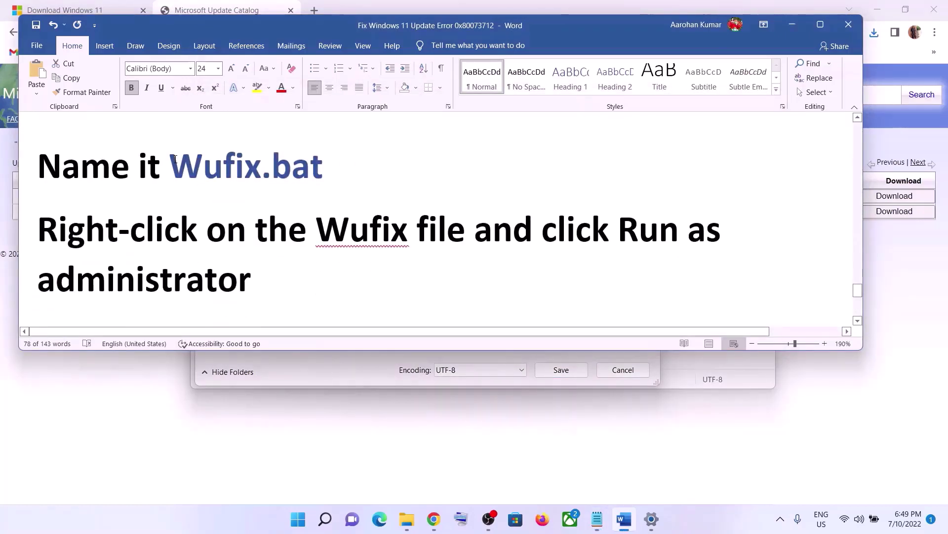
pyautogui.moveTo(171, 167); pyautogui.dragTo(319, 168)
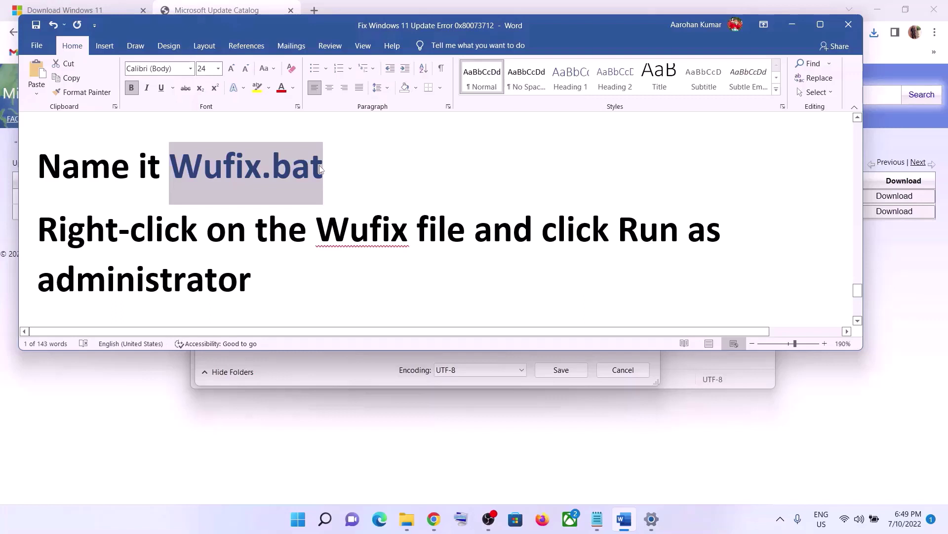
pyautogui.click(305, 360)
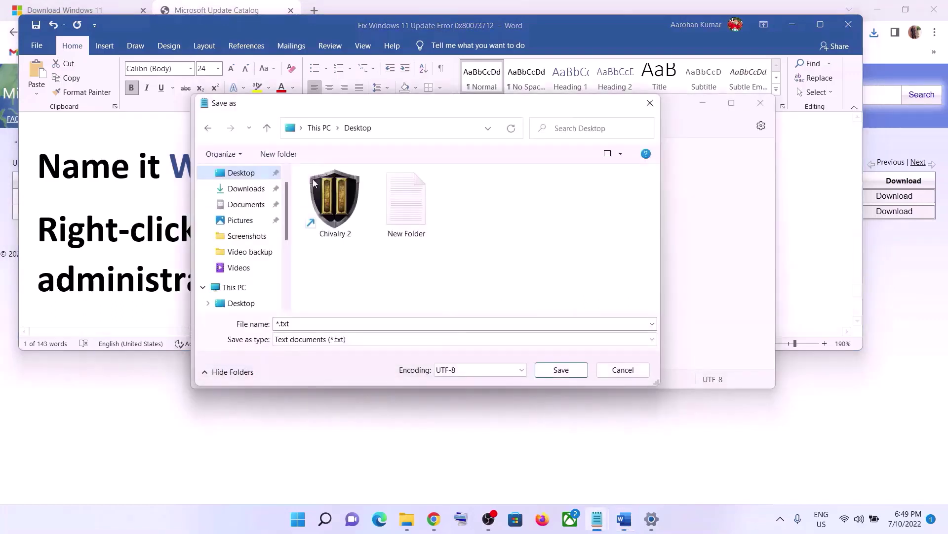
# Save the note as Wufix.bat with type All files, then show the desktop
pyautogui.click(300, 321)
pyautogui.hotkey('ctrl', 'a')
pyautogui.hotkey('ctrl', 'v')
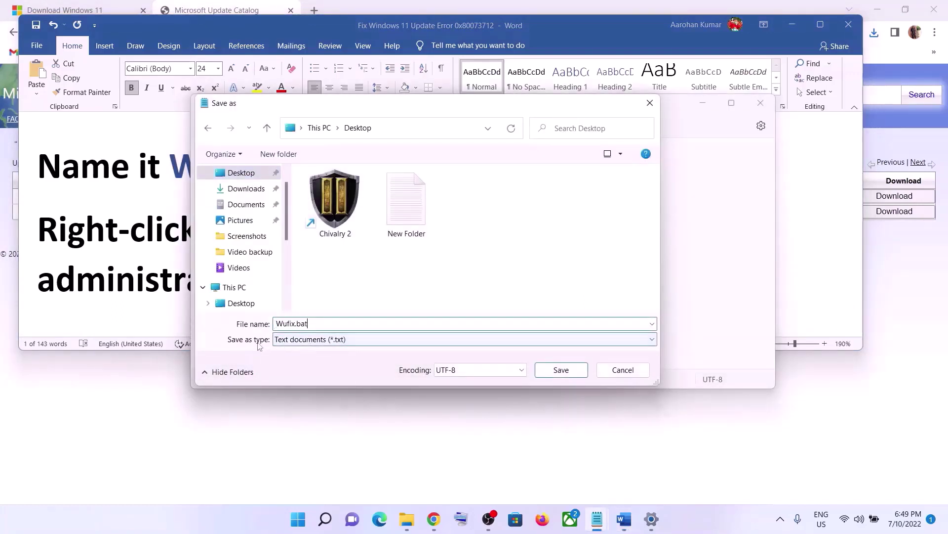
pyautogui.click(282, 339)
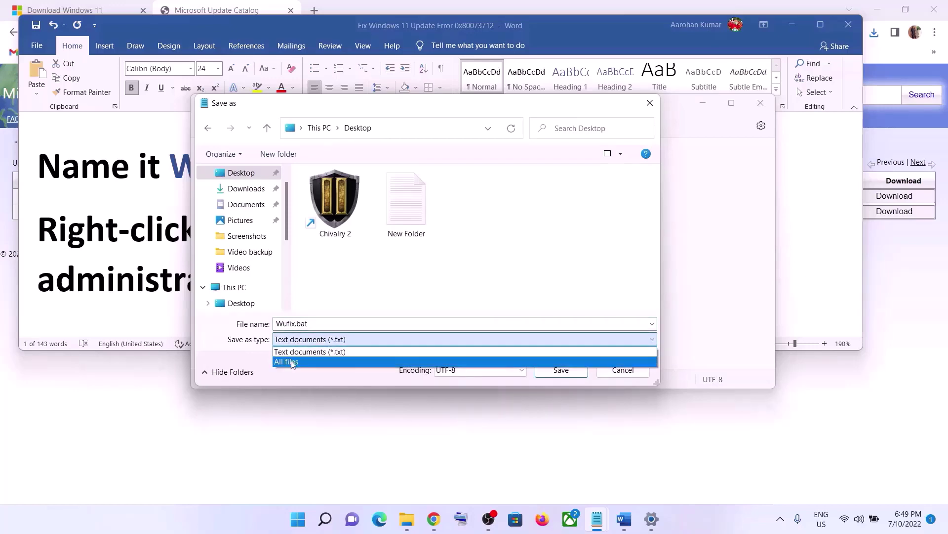
pyautogui.click(293, 363)
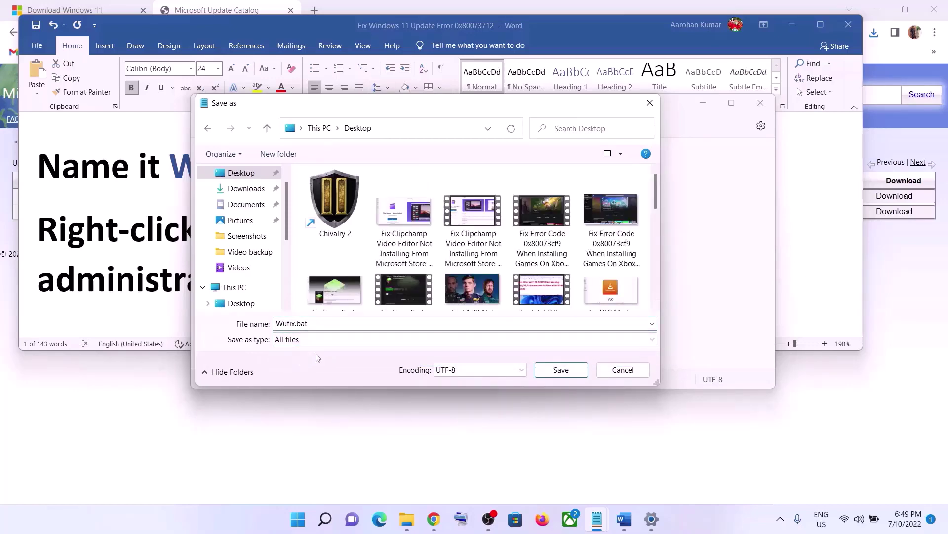
pyautogui.click(561, 370)
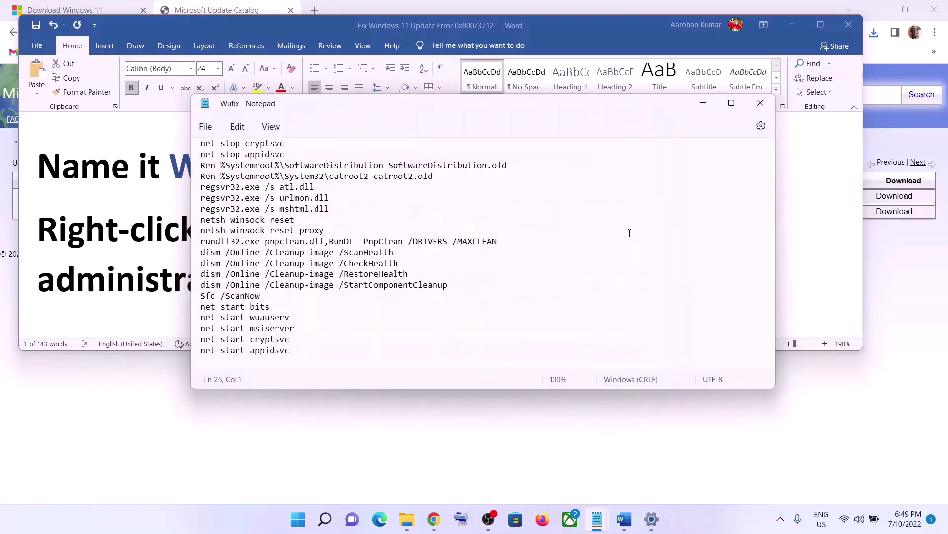
pyautogui.press('super+d')
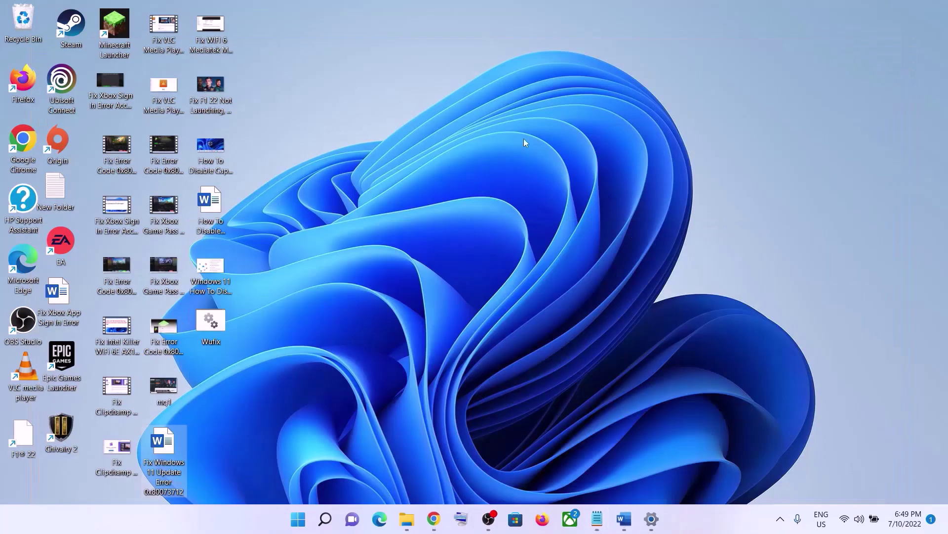
# Run Wufix.bat as administrator to reset Winsock and start DISM ScanHealth, then return to Settings About
pyautogui.rightClick(221, 325)
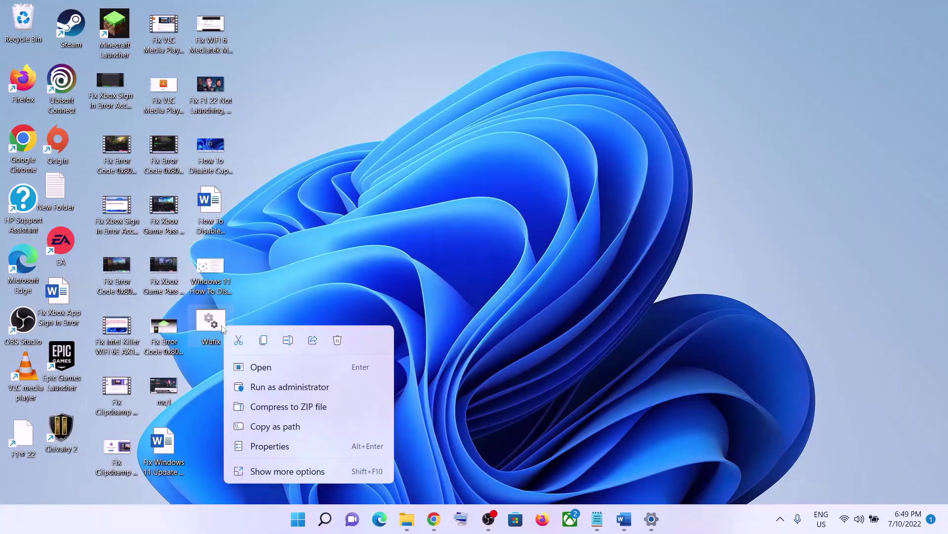
pyautogui.click(312, 389)
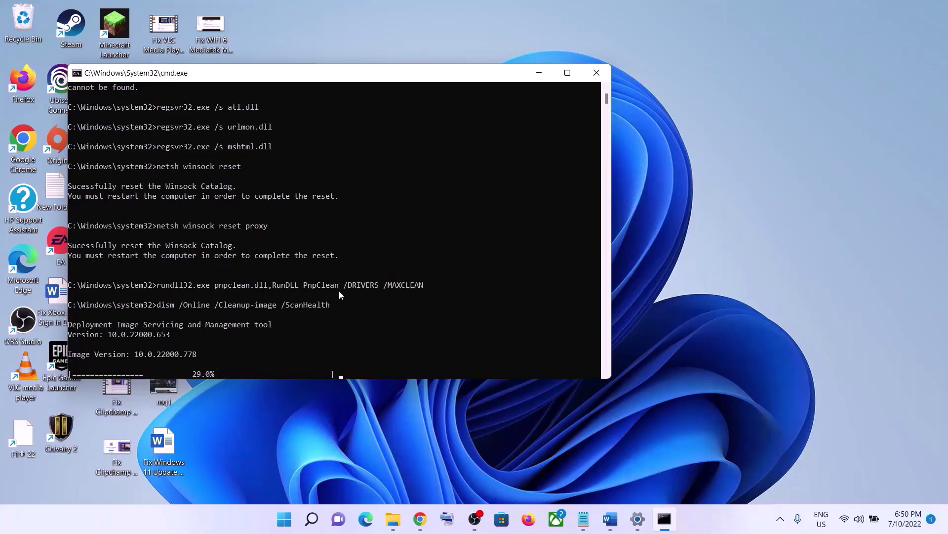
pyautogui.click(284, 519)
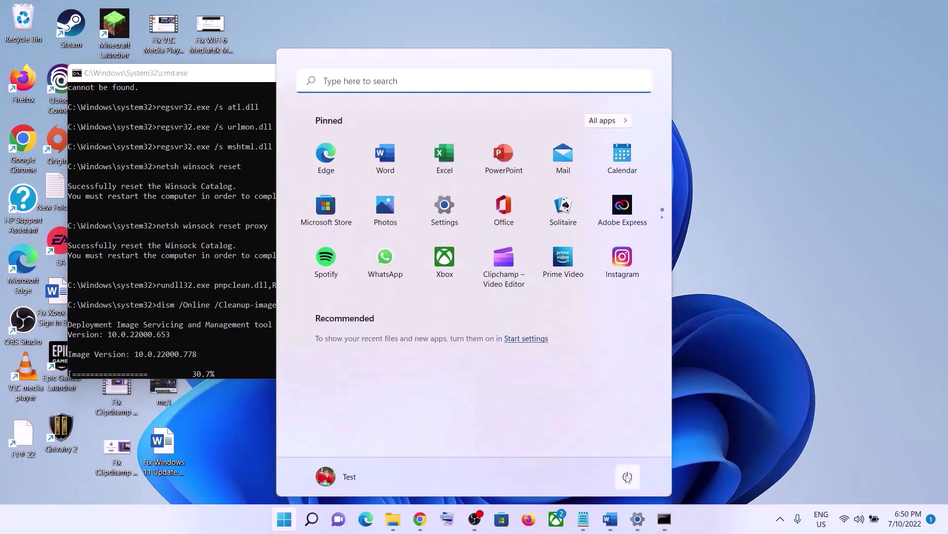
pyautogui.click(628, 477)
pyautogui.click(754, 402)
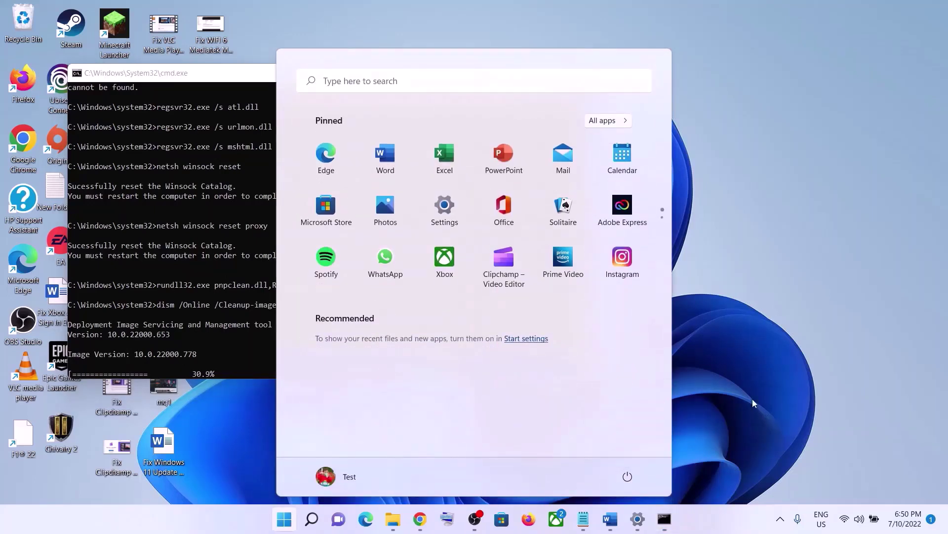
pyautogui.click(754, 402)
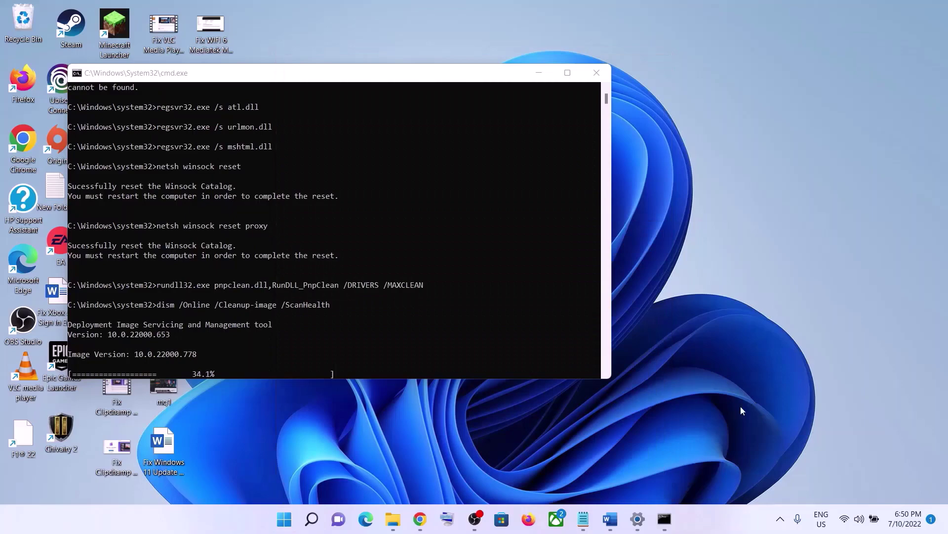
pyautogui.click(639, 520)
# In the Word guide, find Step 6 'Use Media Creation Tool' and go to its Windows 11 download page
pyautogui.click(610, 519)
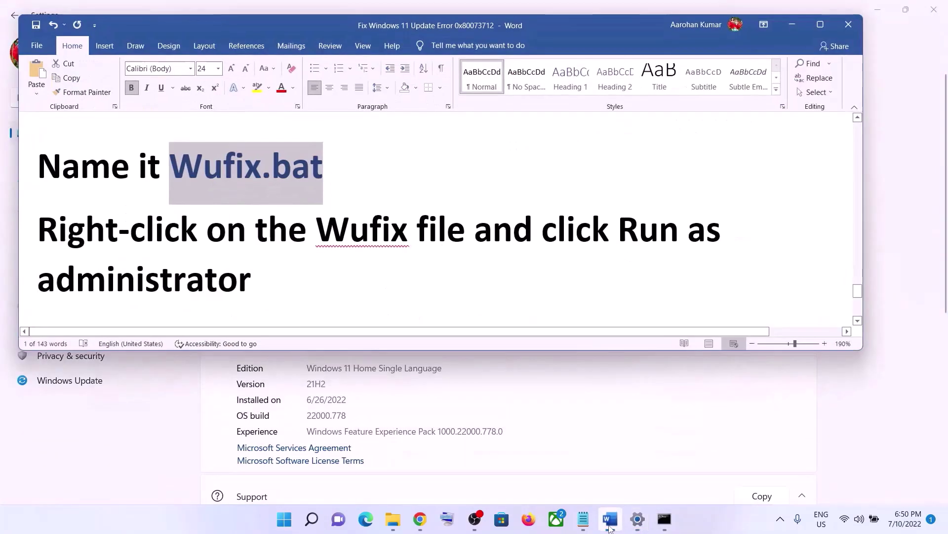
pyautogui.scroll(-10, 427, 212)
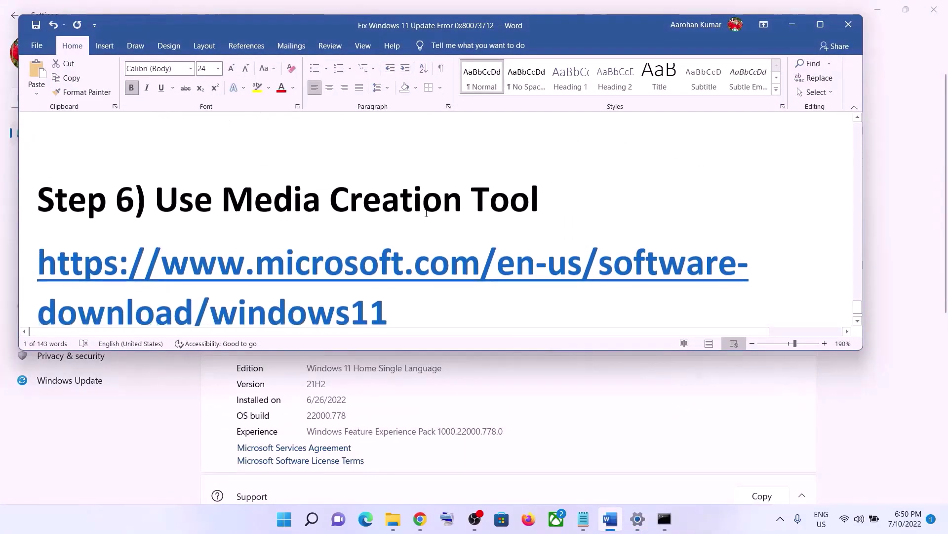
pyautogui.moveTo(157, 168); pyautogui.dragTo(500, 178)
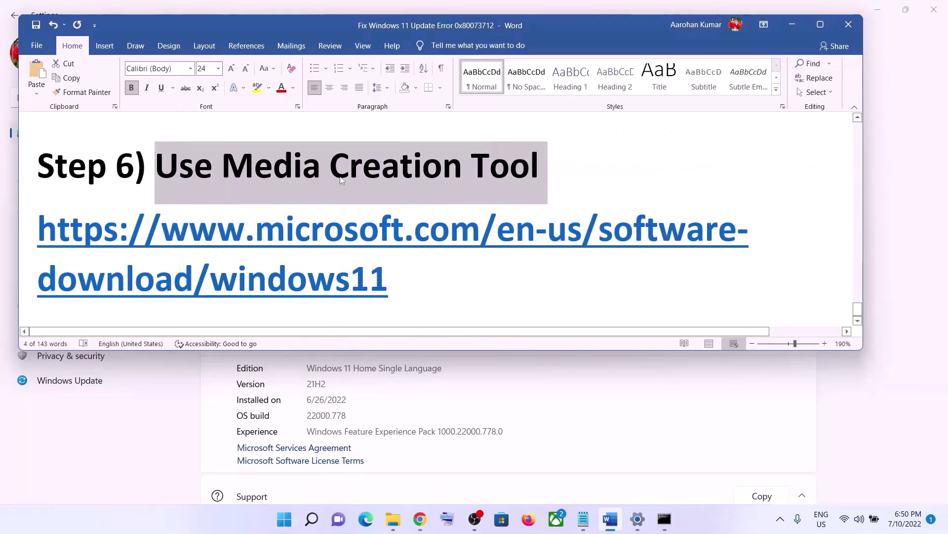
pyautogui.click(691, 527)
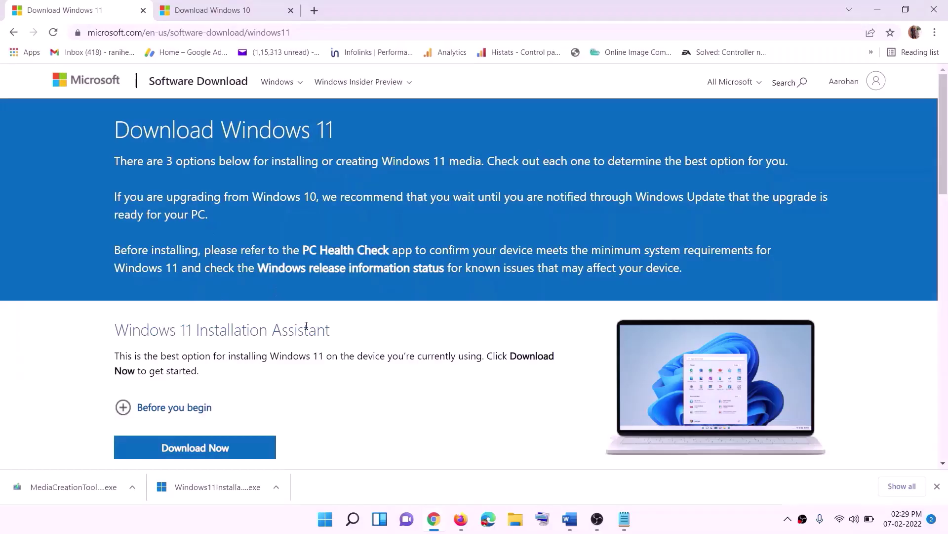
# Download MediaCreationTool.exe under Create Windows 11 Installation Media and run it
pyautogui.scroll(-5, 198, 301)
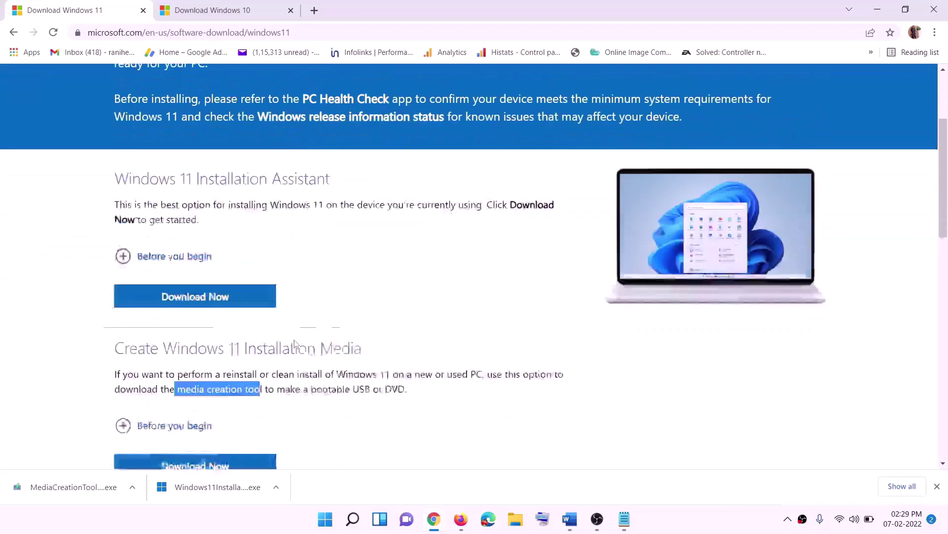
pyautogui.moveTo(177, 293); pyautogui.dragTo(274, 295)
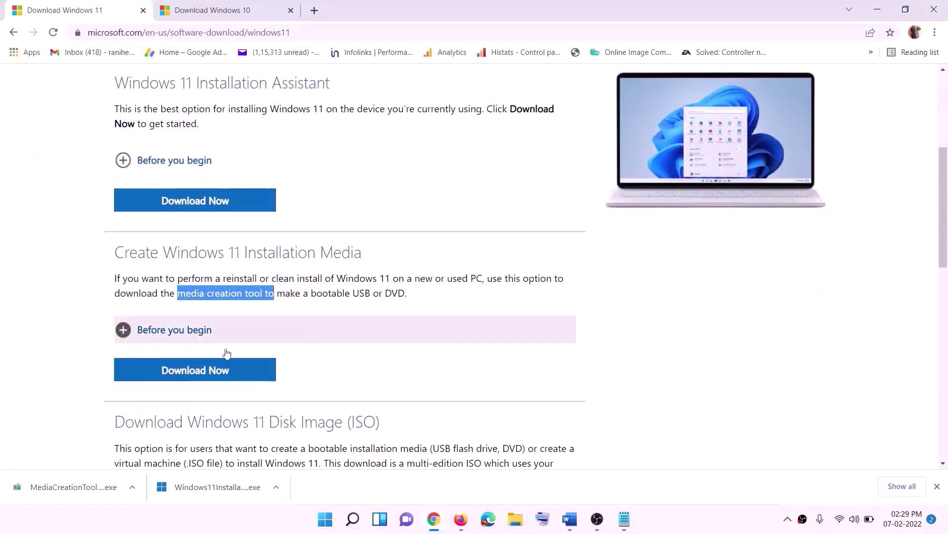
pyautogui.click(189, 377)
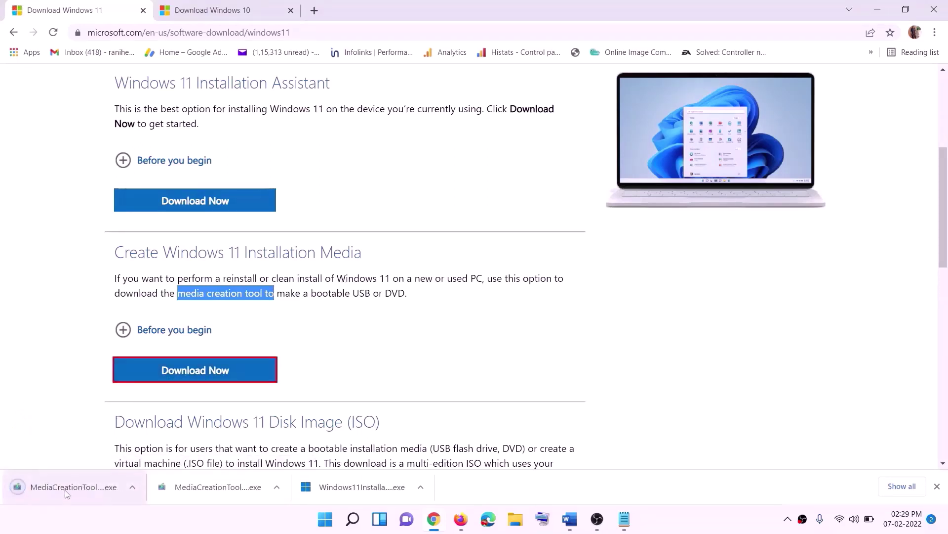
pyautogui.click(85, 489)
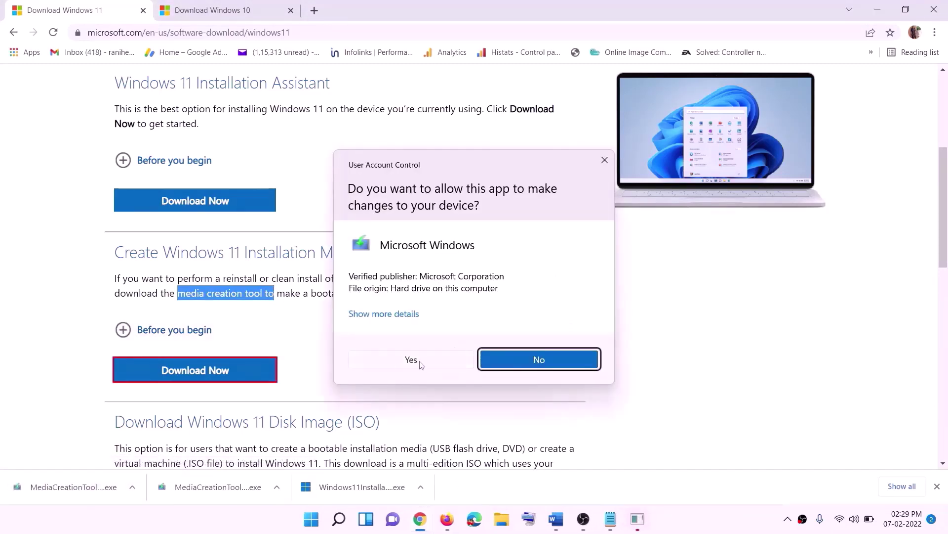
# Allow the Media Creation Tool to run, accept the license terms, and keep the recommended language and edition
pyautogui.click(419, 360)
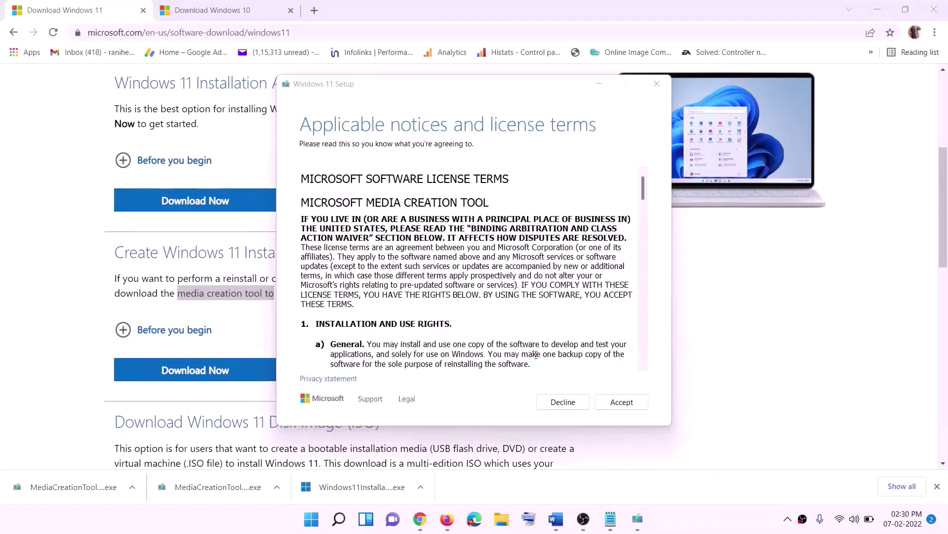
pyautogui.click(609, 402)
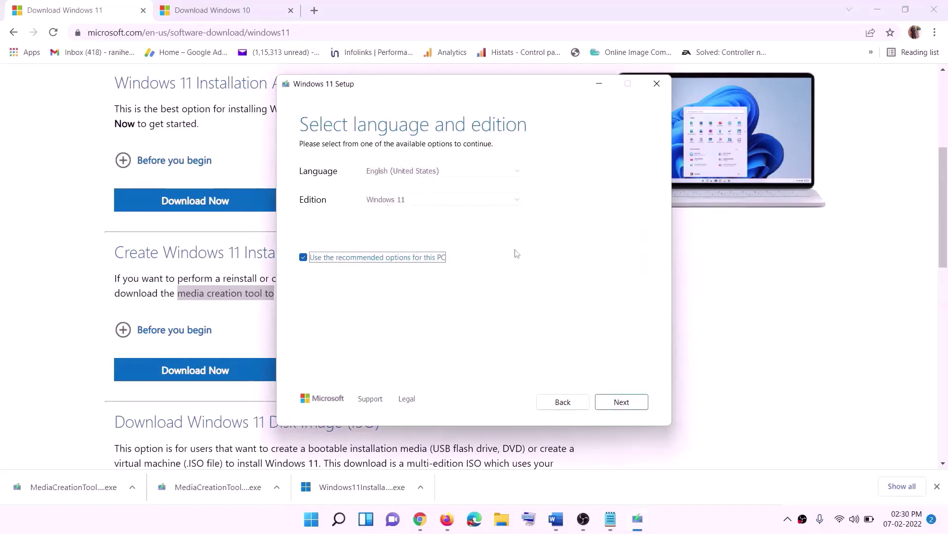
pyautogui.click(617, 402)
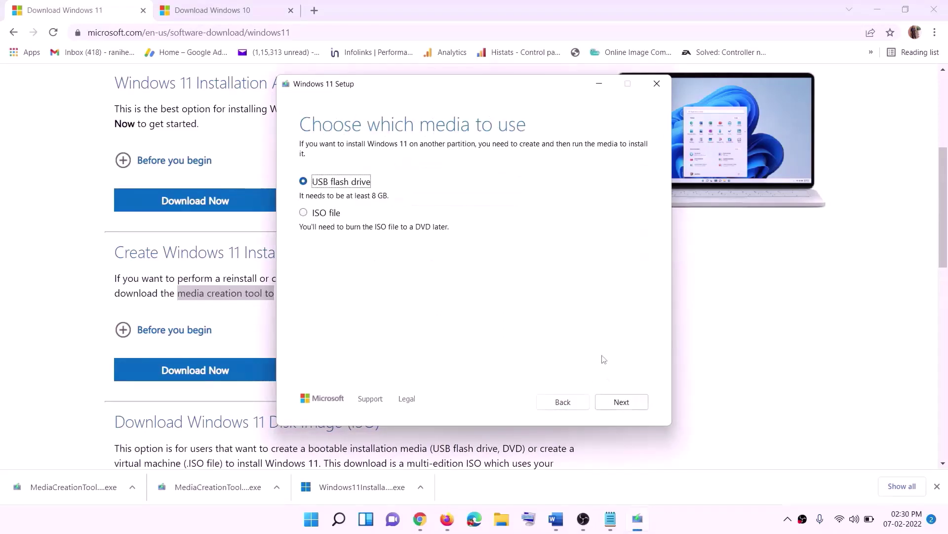
# Choose ISO file output and save it as 'Windows' on the Desktop
pyautogui.click(313, 216)
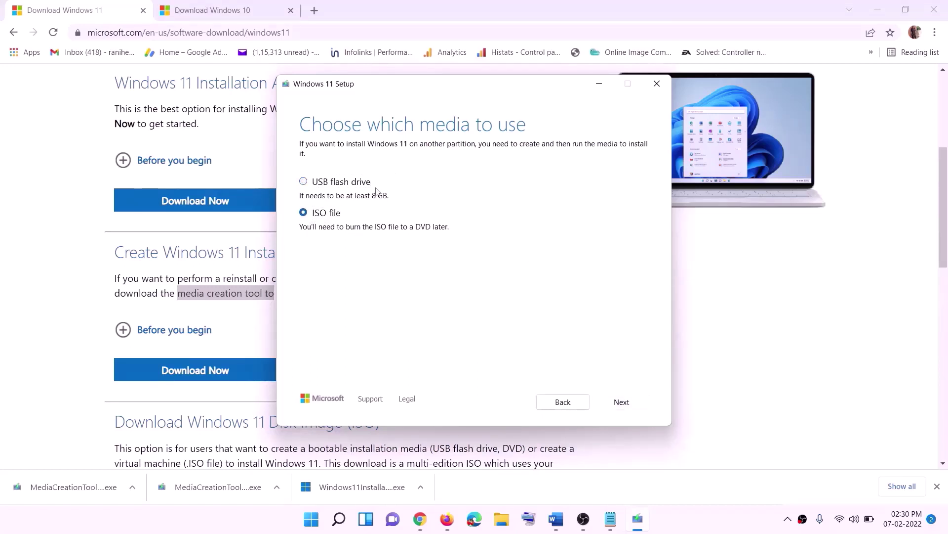
pyautogui.click(621, 401)
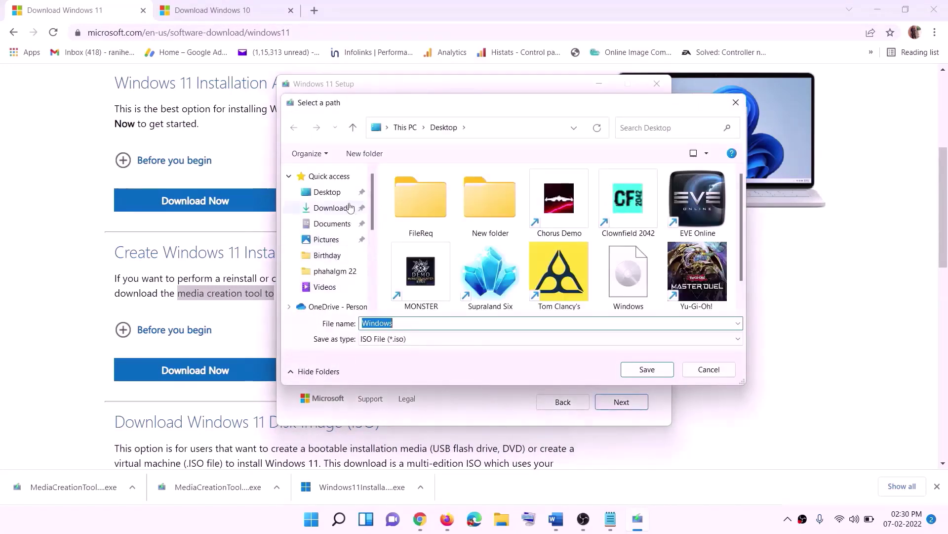
pyautogui.click(301, 197)
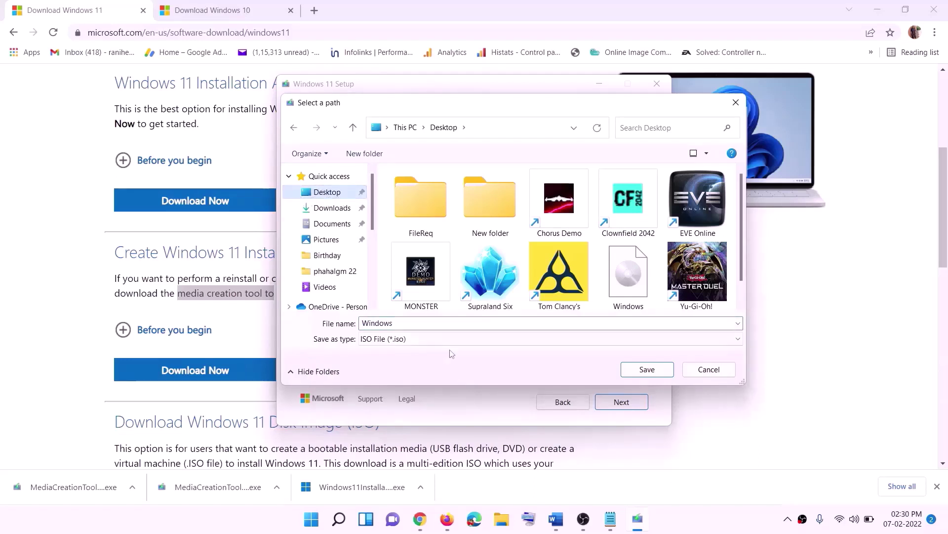
pyautogui.click(652, 370)
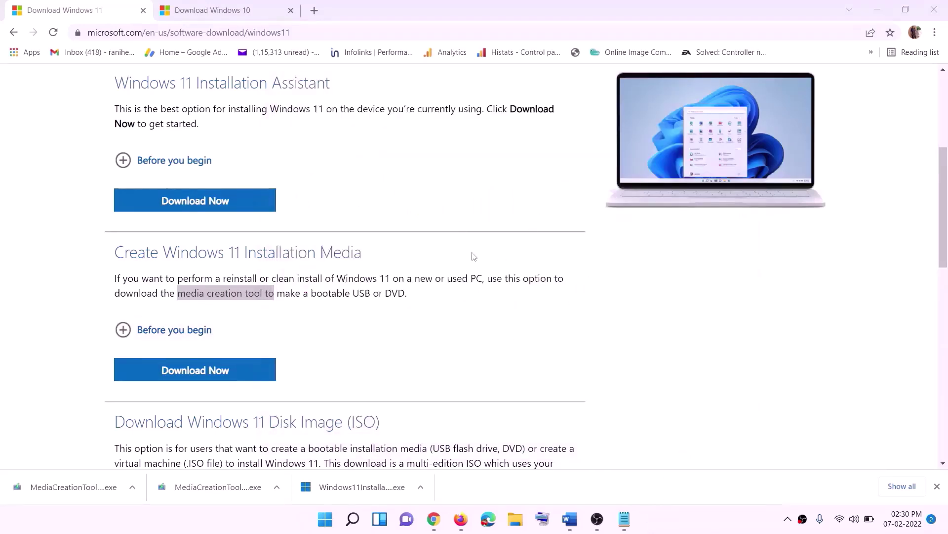
# Show the desktop and mount the Windows ISO to view its files
pyautogui.press('super+d')
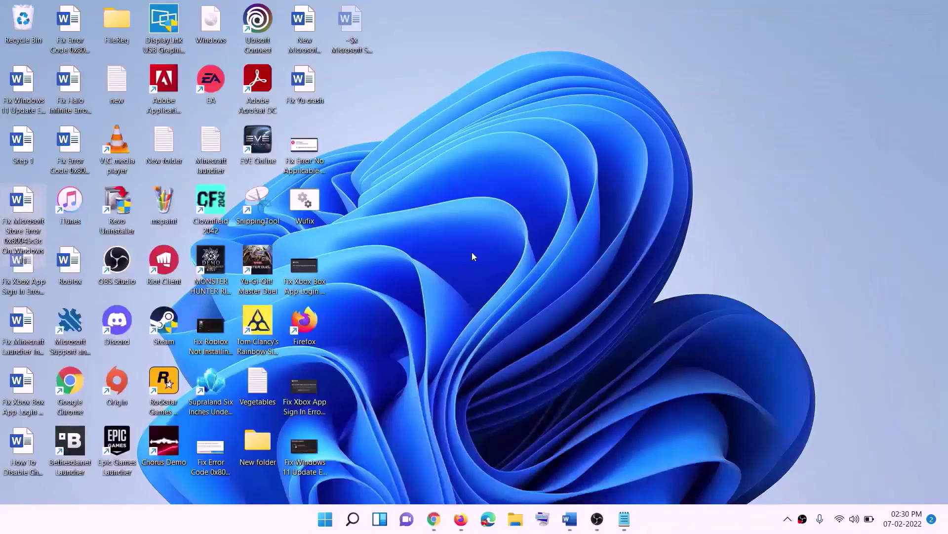
pyautogui.moveTo(215, 25); pyautogui.dragTo(382, 293)
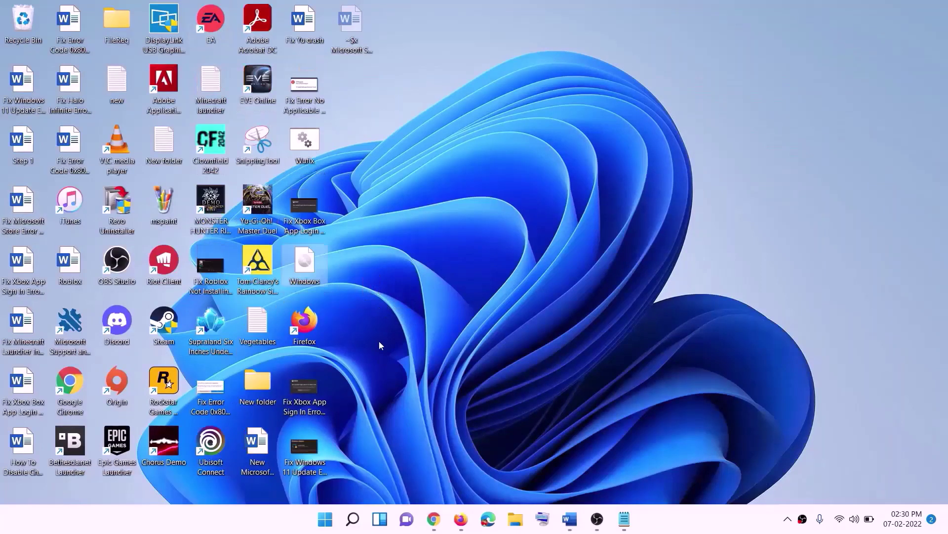
pyautogui.doubleClick(308, 269)
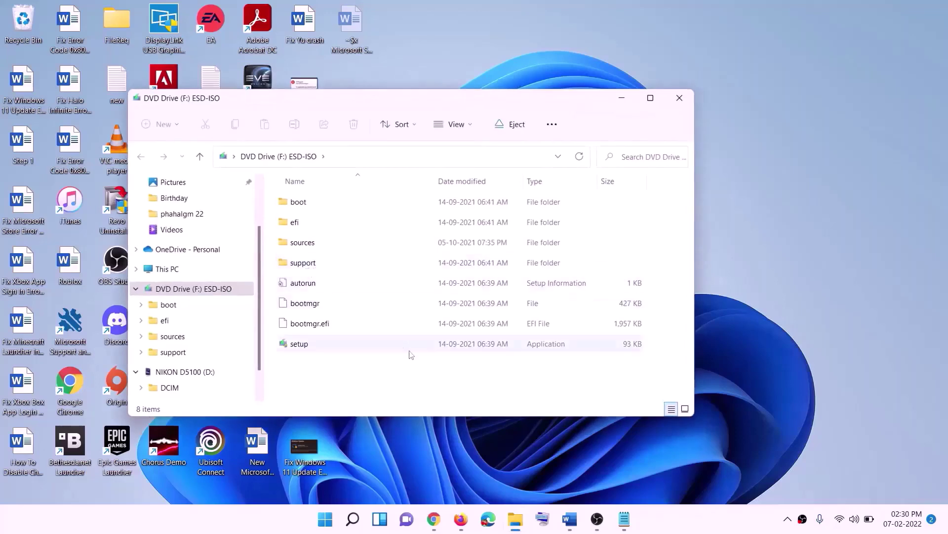
# Launch setup from the ISO with administrator approval and continue past the Install Windows 11 page
pyautogui.click(301, 346)
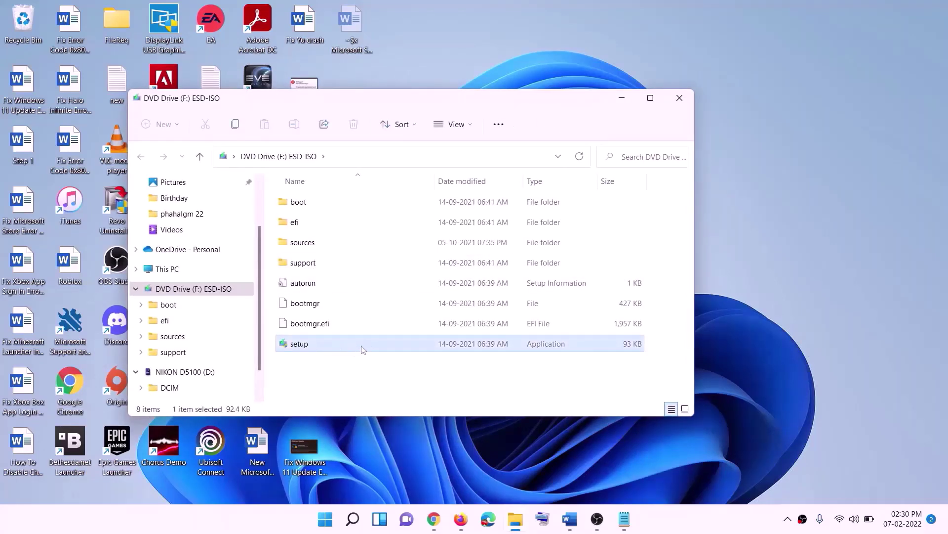
pyautogui.doubleClick(324, 343)
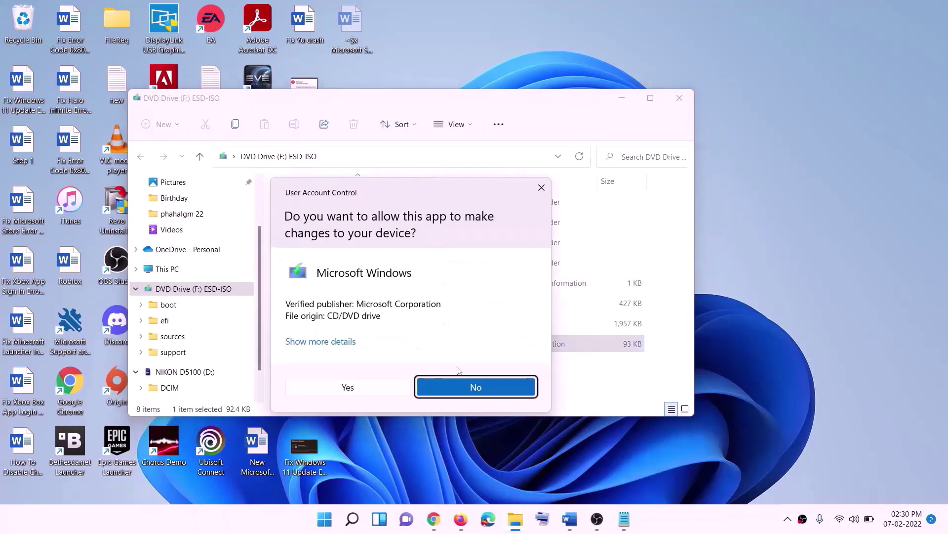
pyautogui.click(383, 389)
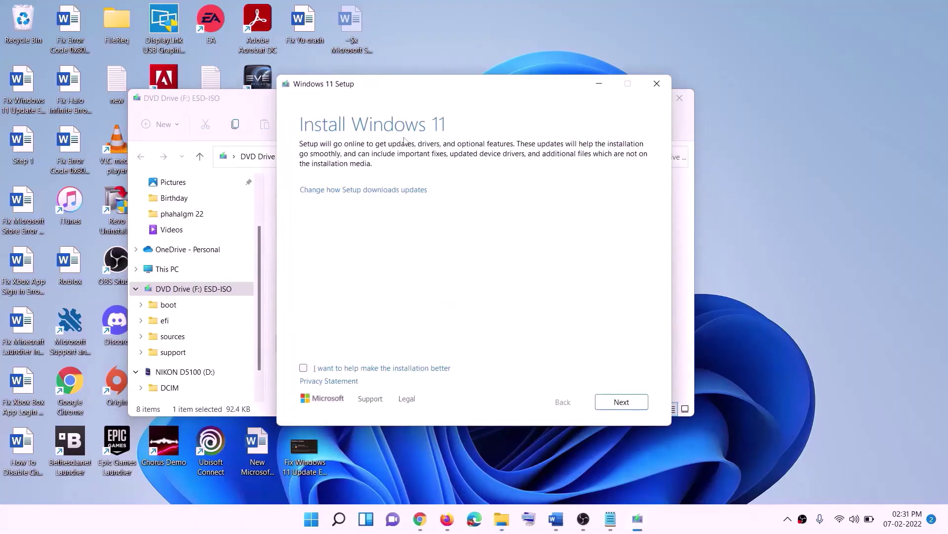
pyautogui.click(635, 401)
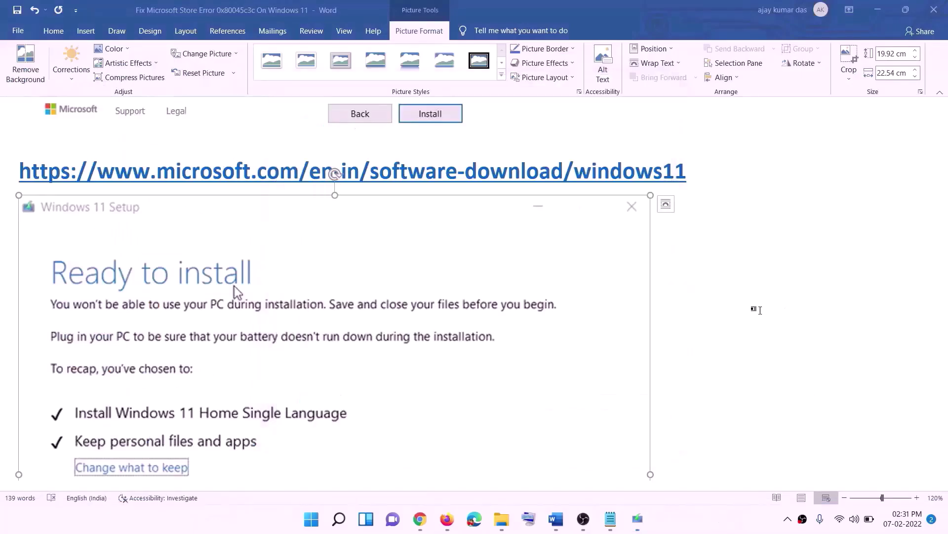
pyautogui.scroll(-1, 219, 246)
pyautogui.scroll(-2, 220, 246)
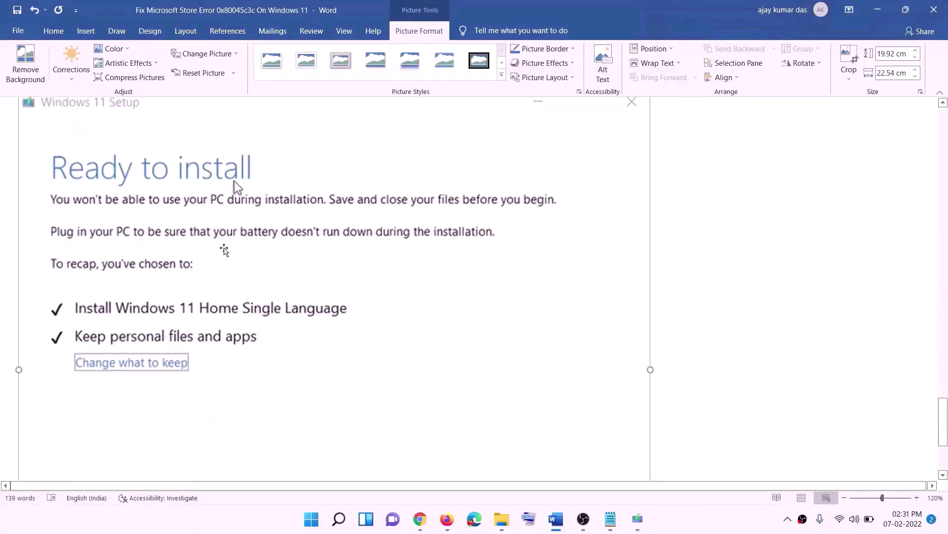
pyautogui.scroll(-1, 260, 197)
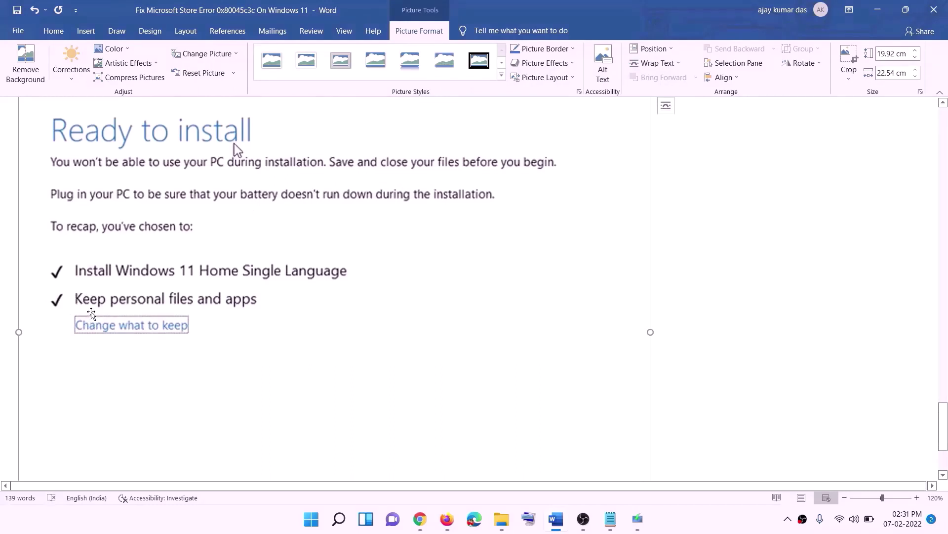
pyautogui.scroll(-2, 510, 393)
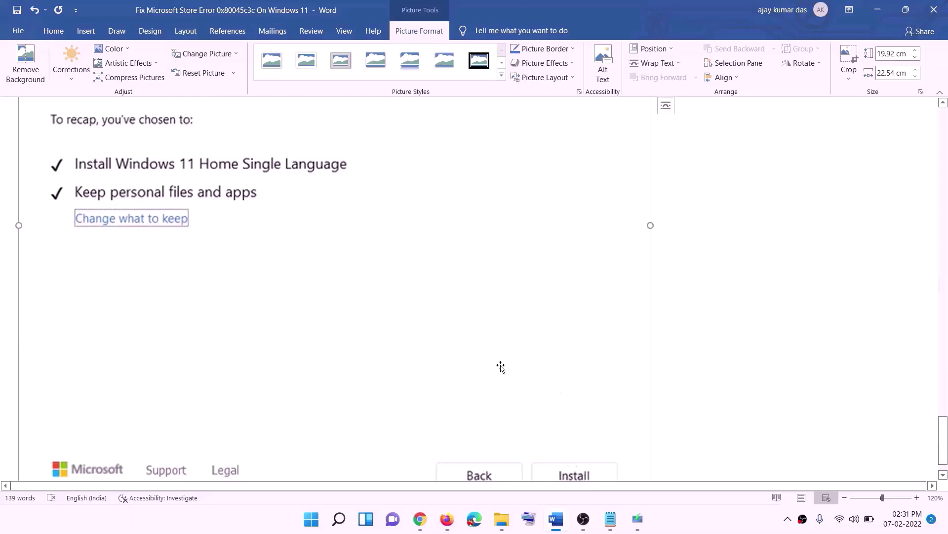
pyautogui.scroll(6, 503, 368)
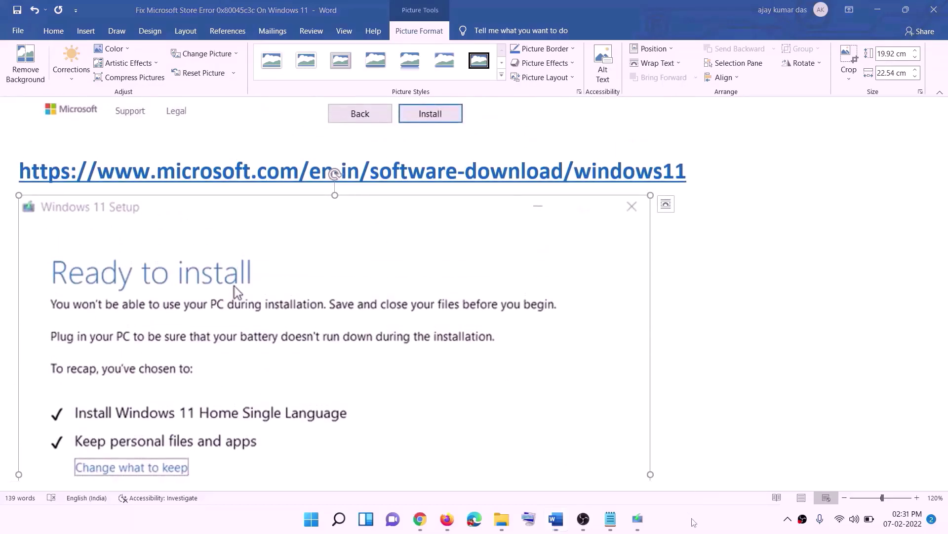